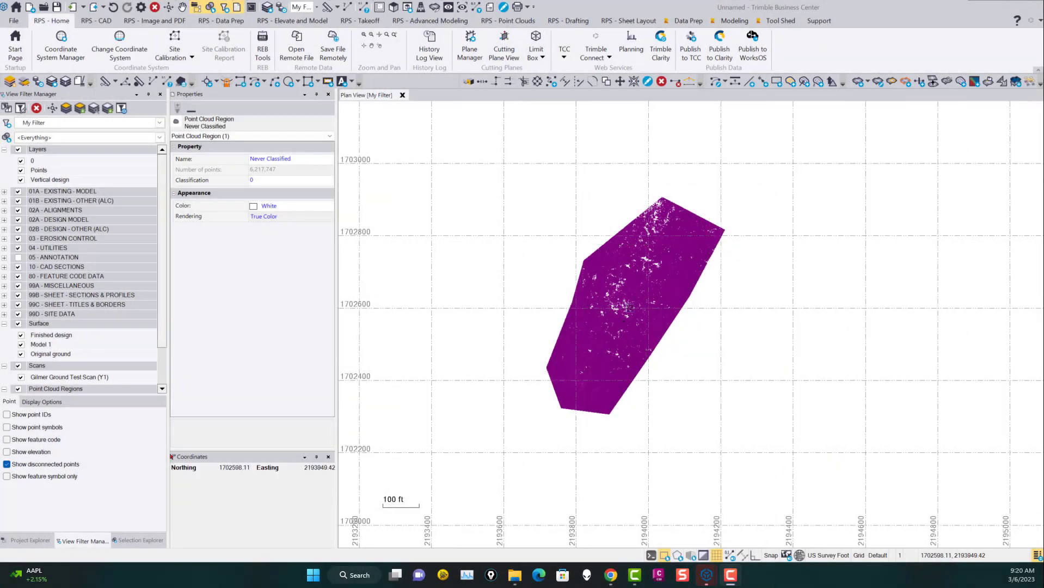
# - Zoom and pan the plan view to centre the stripped point cloud
pyautogui.scroll(2, 626, 306)
pyautogui.moveTo(625, 308); pyautogui.dragTo(728, 312, button='middle')
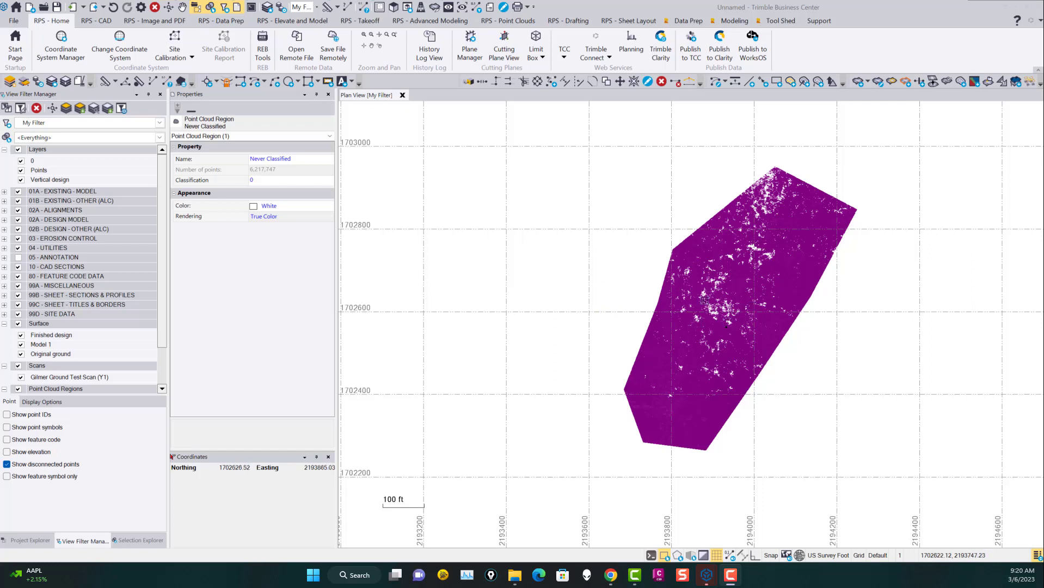
# - Launch the Point Cloud Processor from Tool Shed and dismiss the Trimble ID and command validation warnings
pyautogui.click(780, 21)
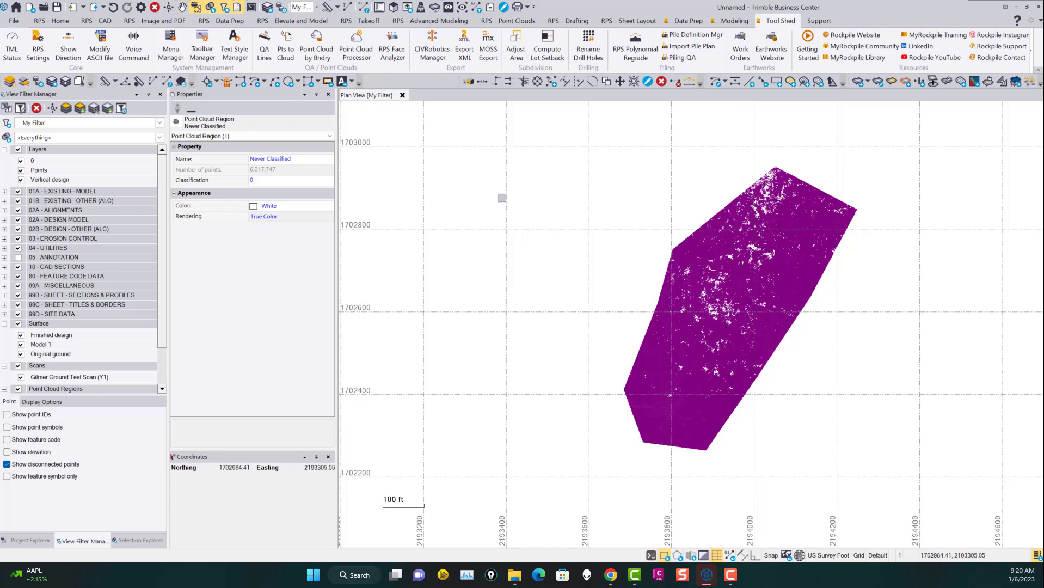
pyautogui.click(358, 44)
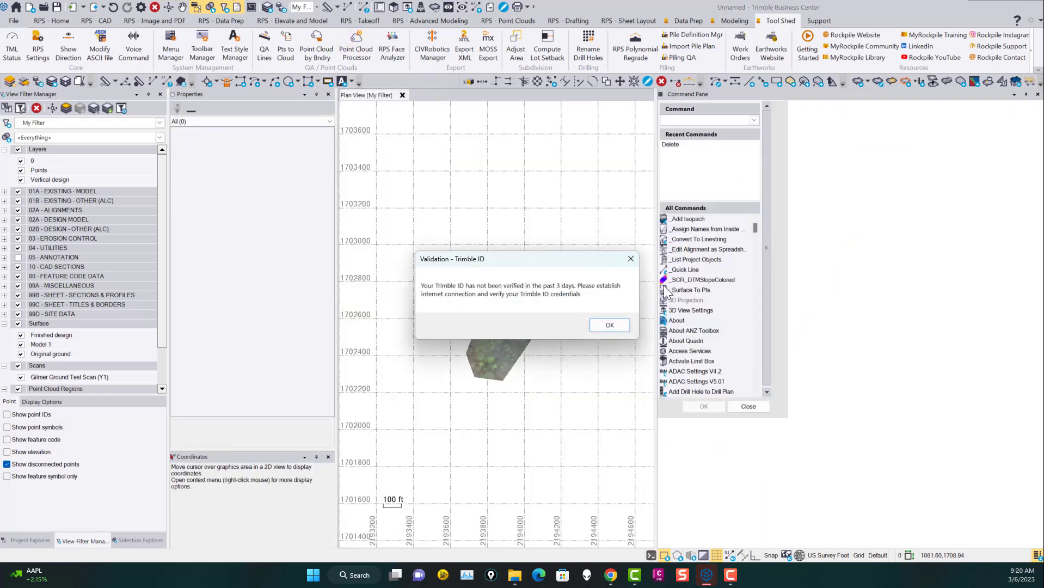
pyautogui.click(620, 326)
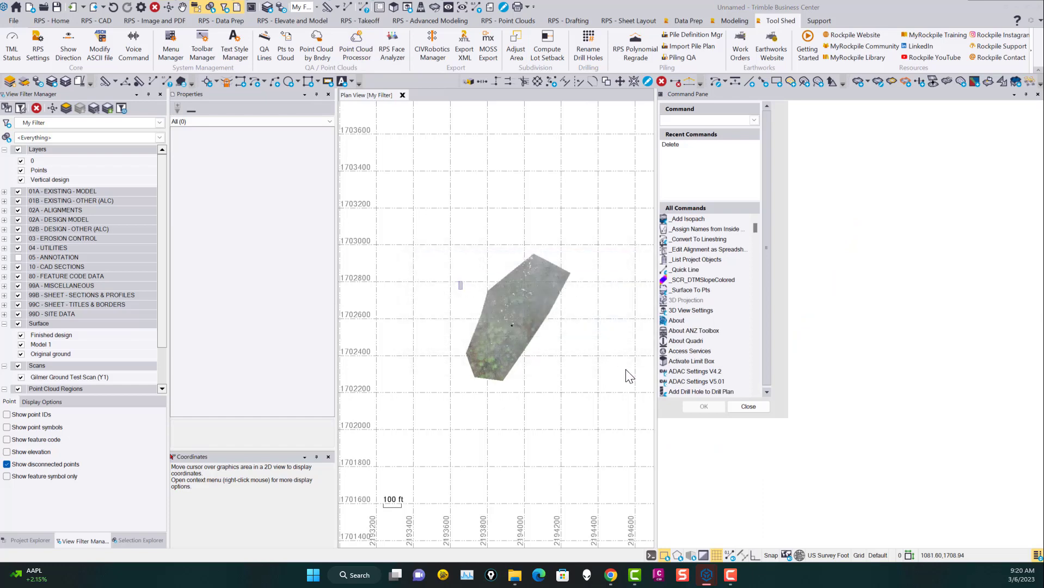
pyautogui.click(614, 348)
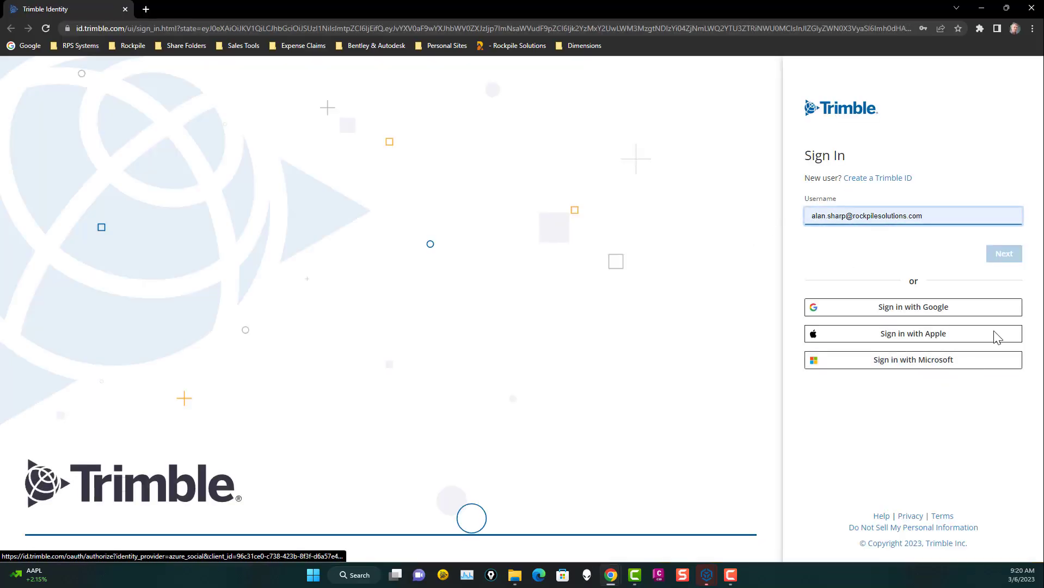
# - Continue past the username step and sign in with the account password
pyautogui.click(1004, 253)
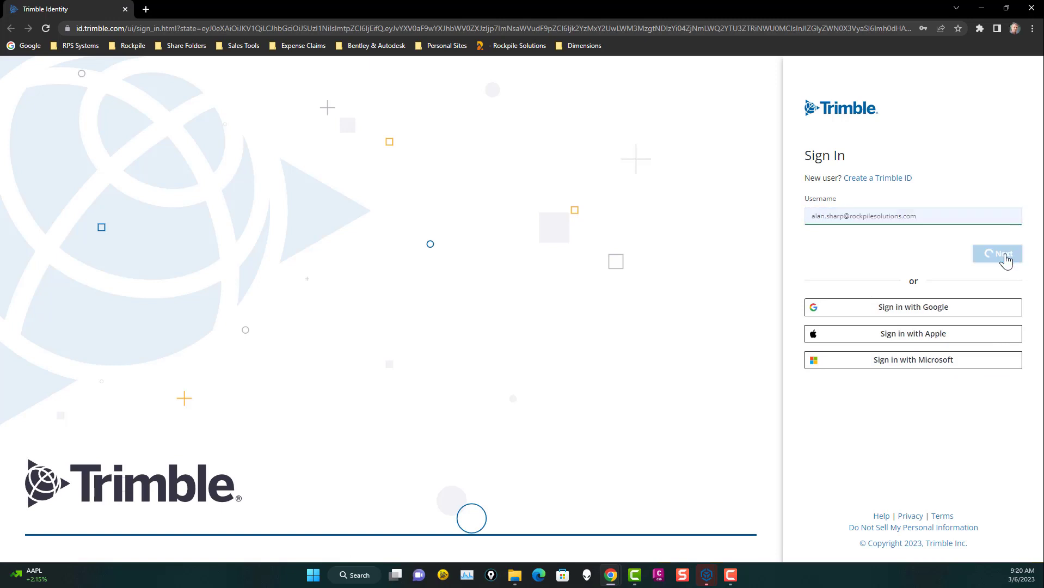
pyautogui.click(835, 216)
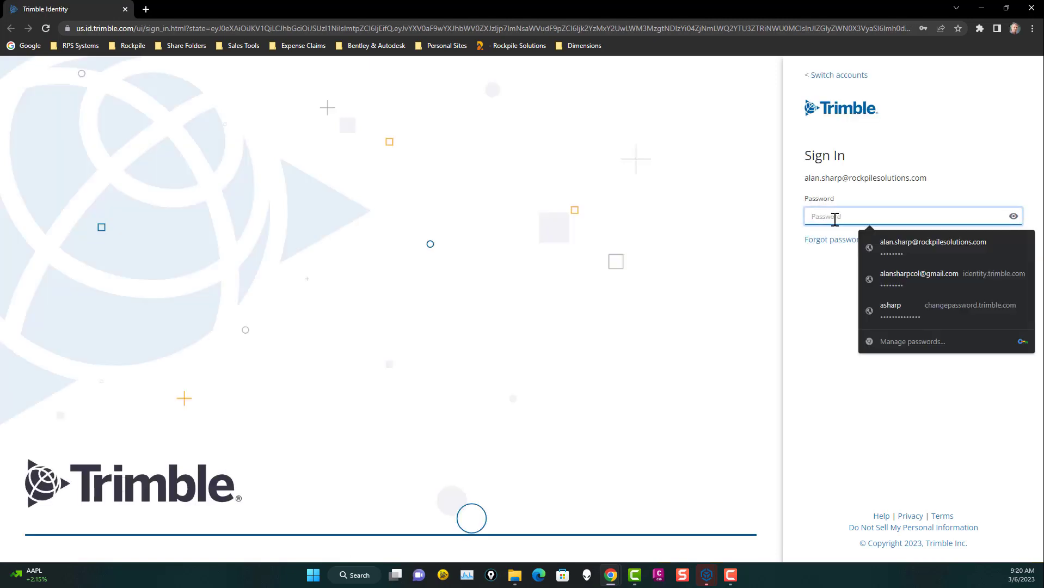
pyautogui.write('••••••')
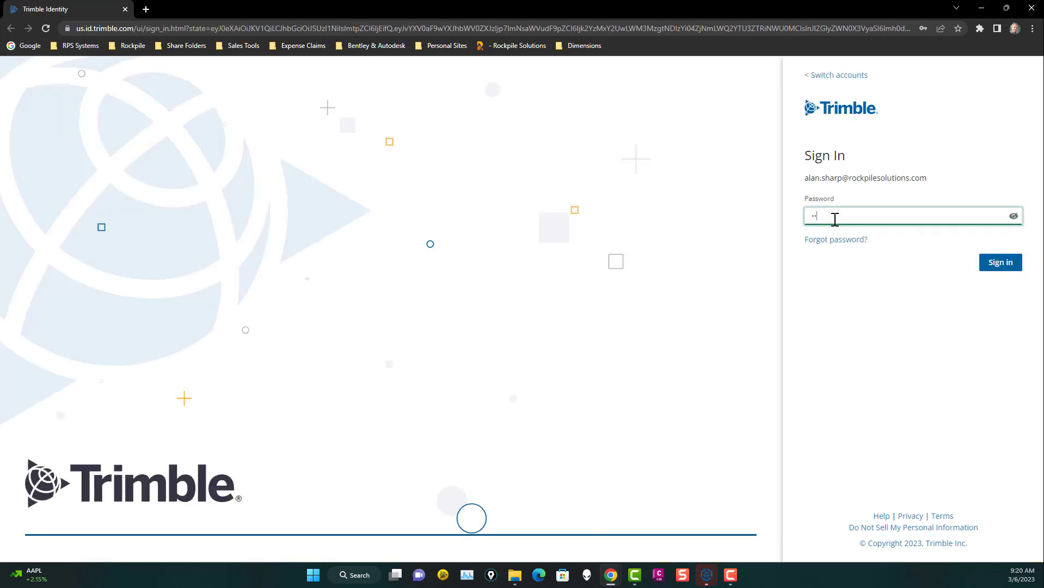
pyautogui.press('Return')
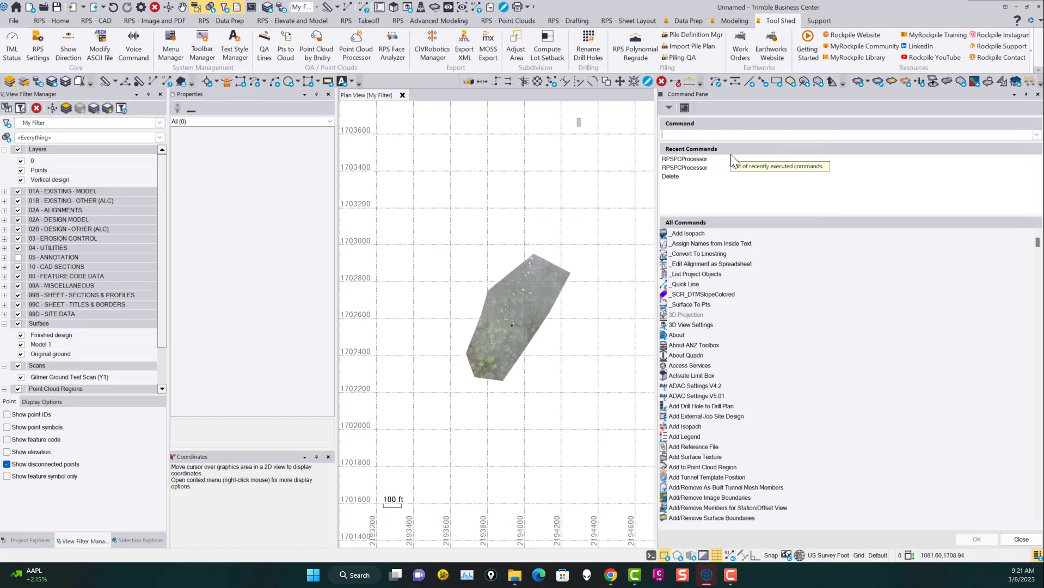
# - Run RPSPCProcessor on the point cloud region with maximum and minimum grid sizes of 5
pyautogui.click(684, 159)
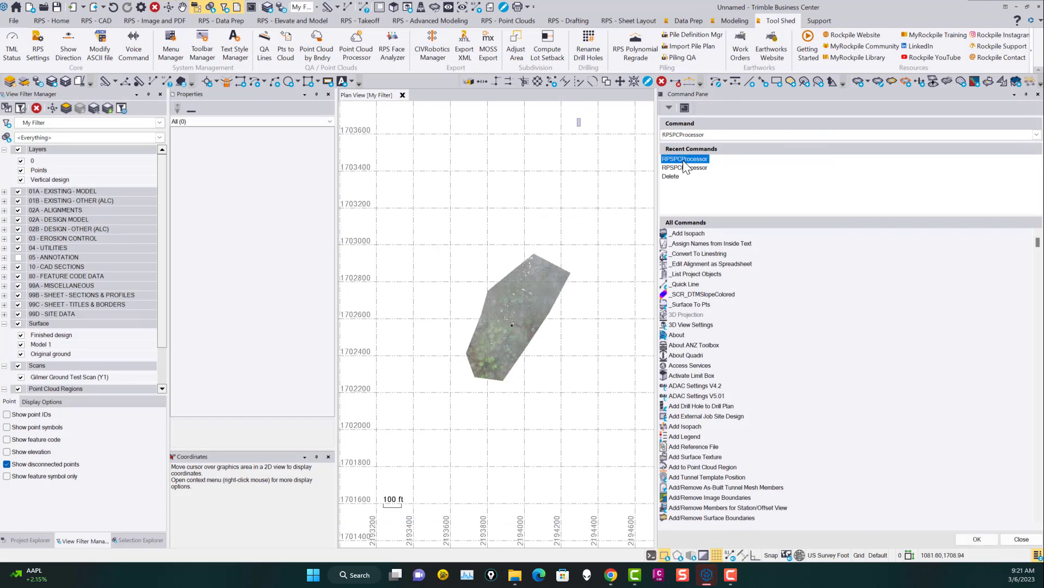
pyautogui.doubleClick(682, 160)
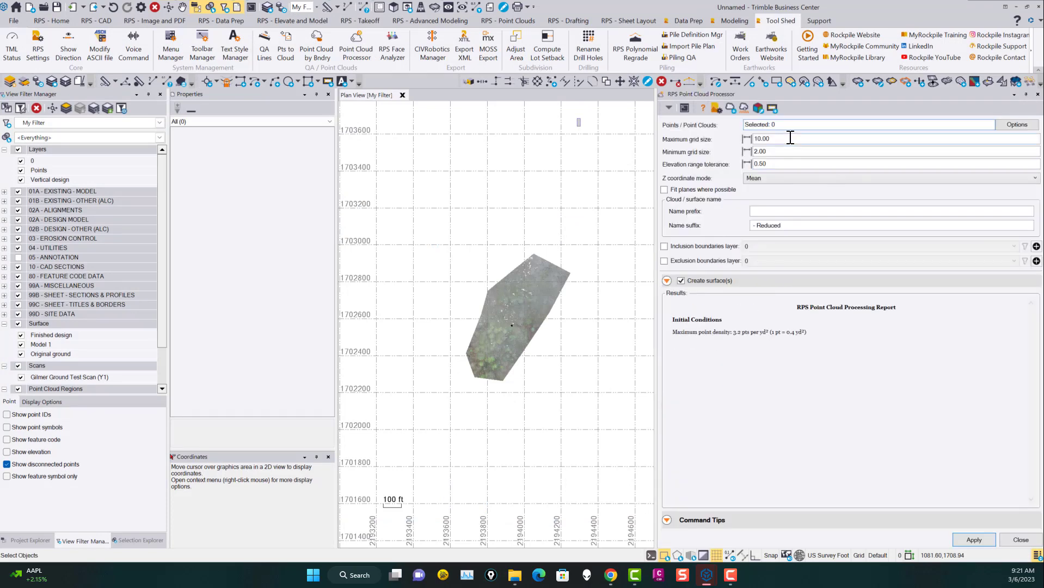
pyautogui.click(538, 288)
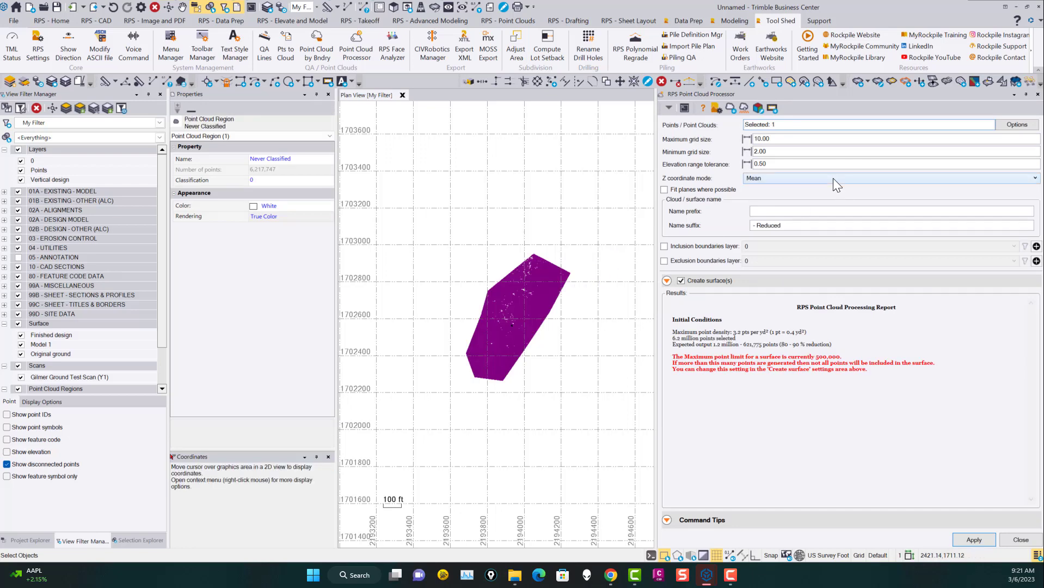
pyautogui.click(785, 138)
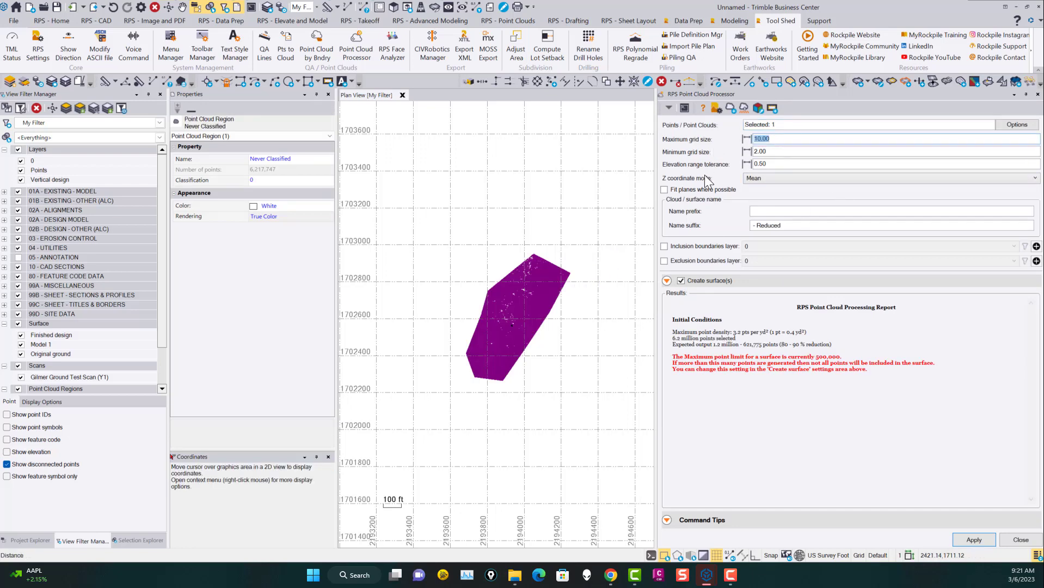
pyautogui.write('5')
pyautogui.press('Tab')
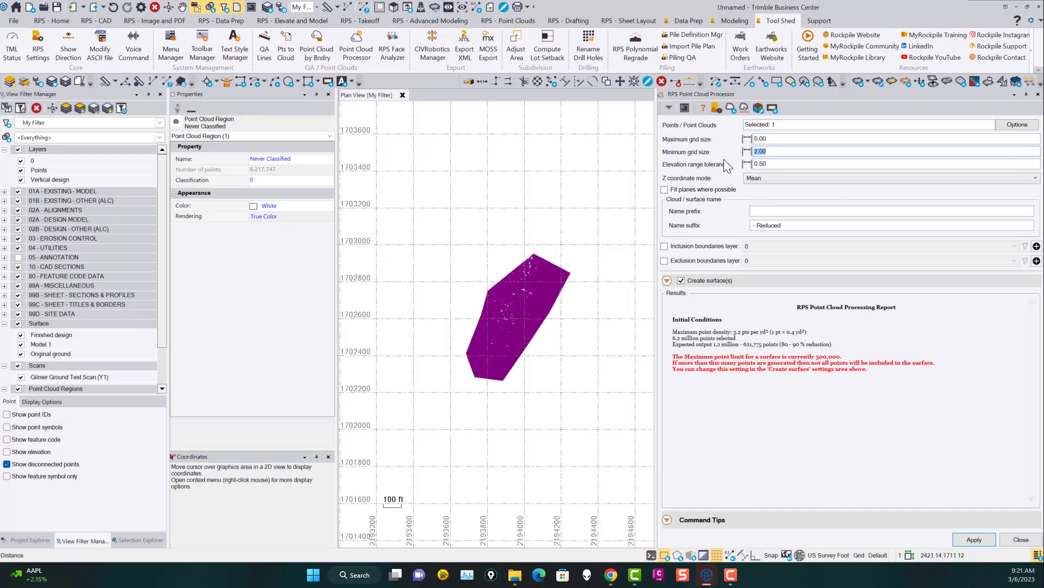
pyautogui.write('5')
pyautogui.press('Tab')
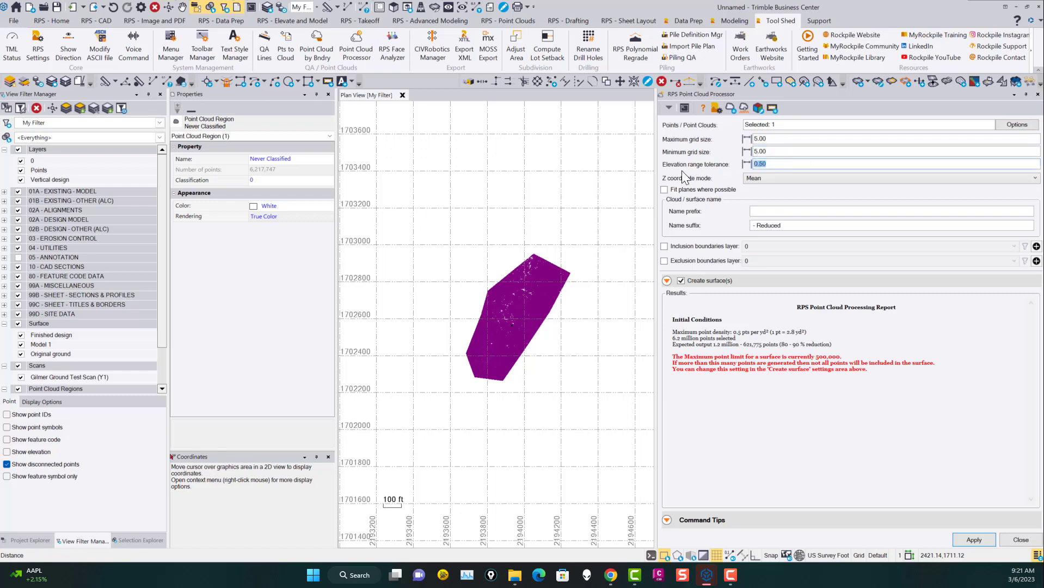
# - Set the elevation range tolerance to 1000 and the Z coordinate mode to Lowest
pyautogui.write('1000')
pyautogui.doubleClick(762, 164)
pyautogui.click(771, 139)
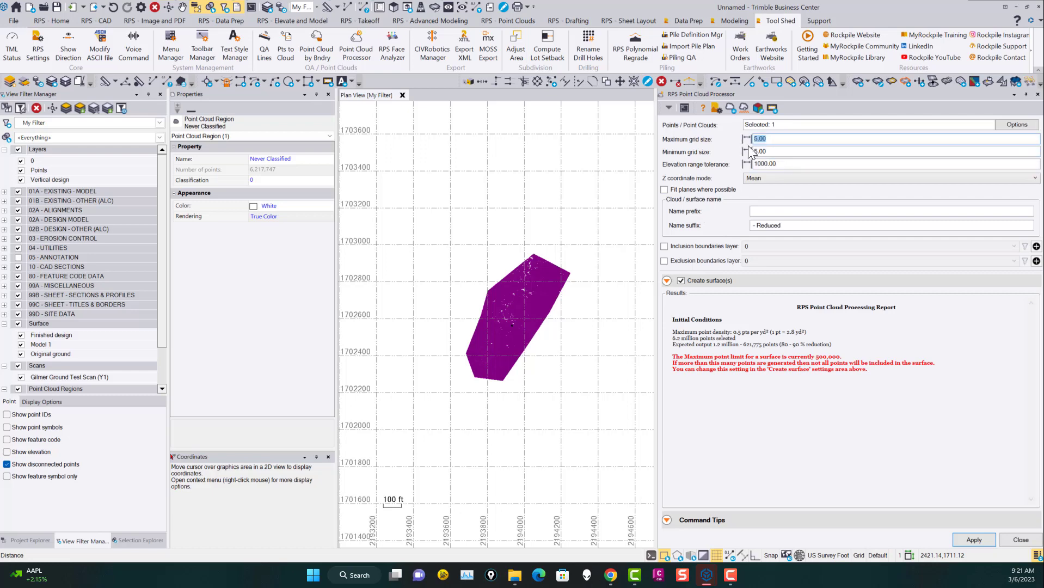
pyautogui.click(777, 152)
pyautogui.click(760, 180)
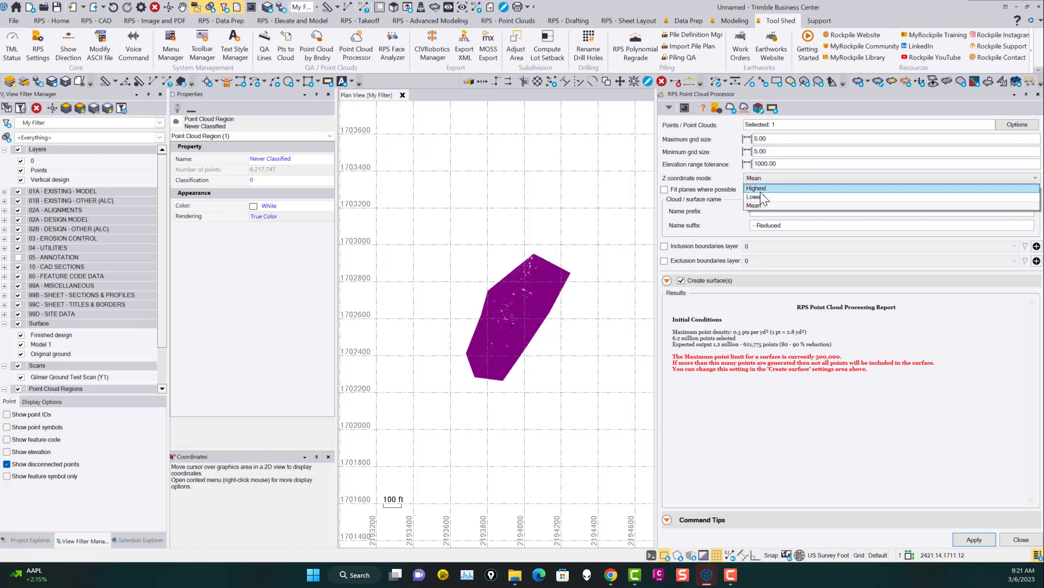
pyautogui.click(760, 200)
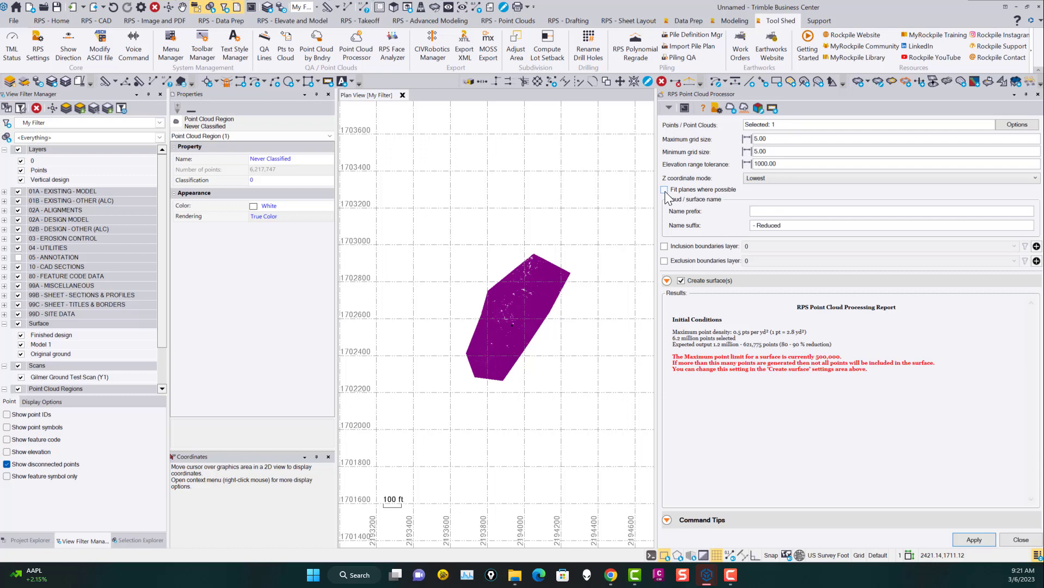
pyautogui.click(765, 211)
# - Enter 'AS1 - 5 -5 -1000 - L - N -' as the output surface name prefix
pyautogui.write('AS')
pyautogui.write('1')
pyautogui.write('_5')
pyautogui.write(' -5 -')
pyautogui.write('1000')
pyautogui.write(' - L - N -')
# - In Create surface(s), uncheck Add inclusion boundaries and Add exclusion boundaries
pyautogui.click(667, 281)
pyautogui.doubleClick(840, 316)
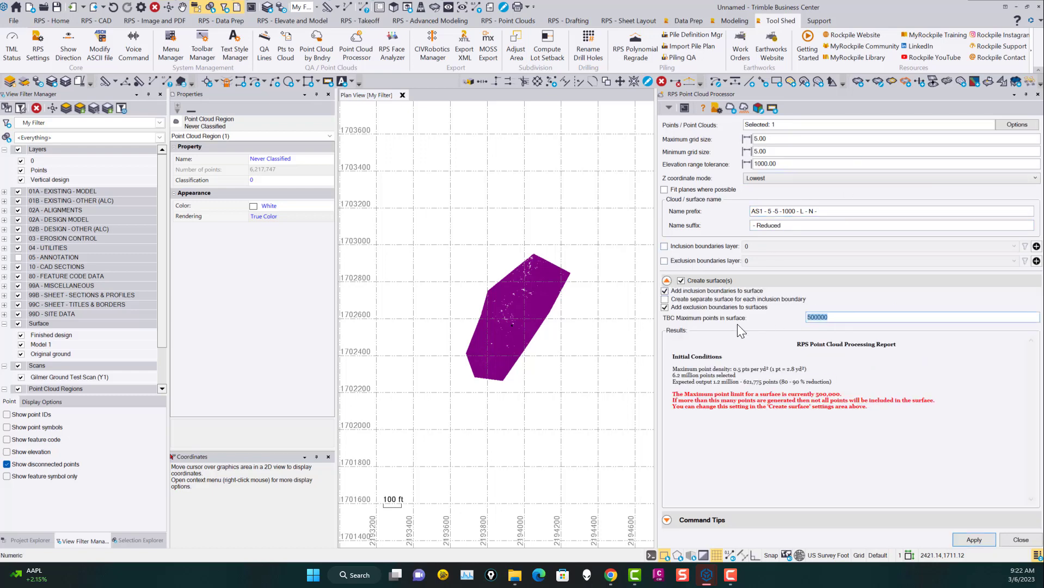
pyautogui.click(665, 290)
pyautogui.click(664, 307)
pyautogui.doubleClick(840, 317)
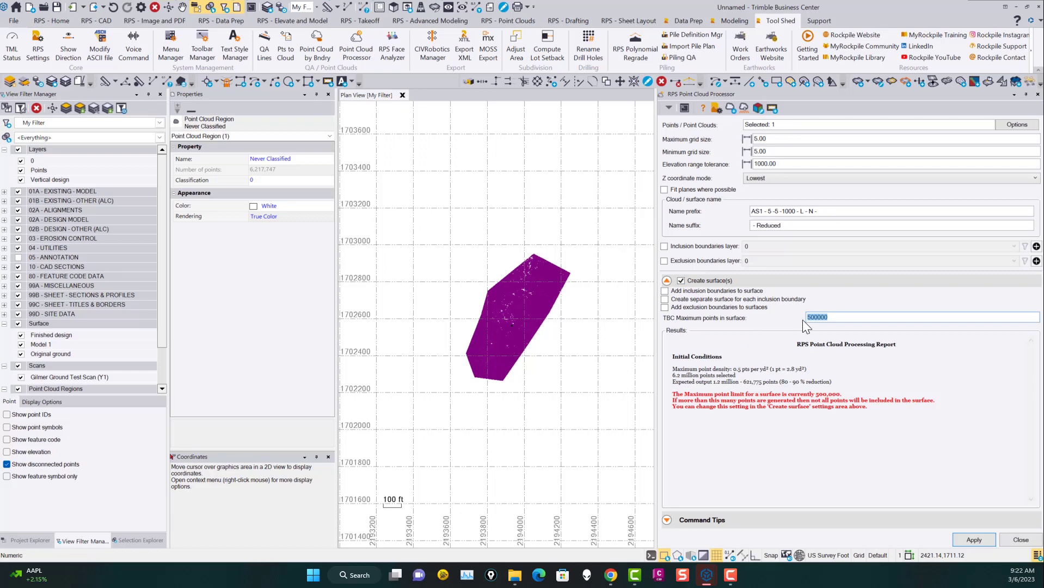
pyautogui.click(819, 21)
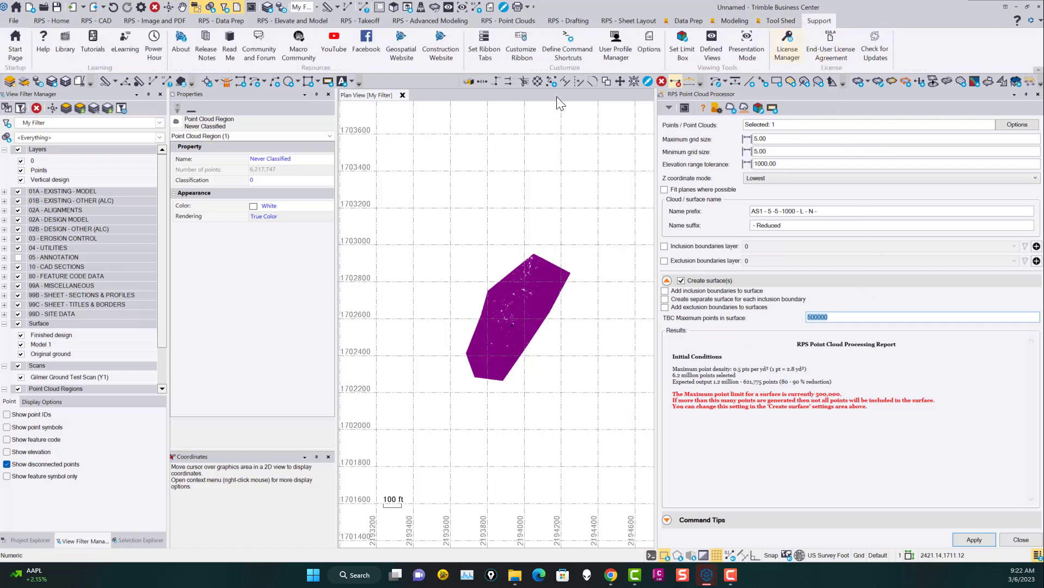
# - In Options > Point Clouds, set maximum points in surface definition to 3000000
pyautogui.click(648, 49)
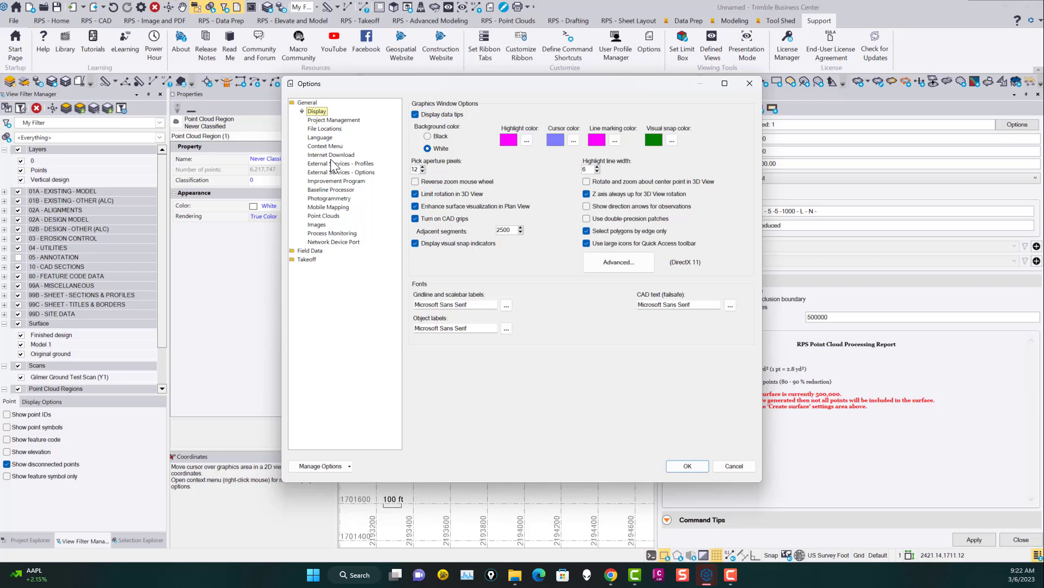
pyautogui.click(324, 216)
pyautogui.doubleClick(452, 125)
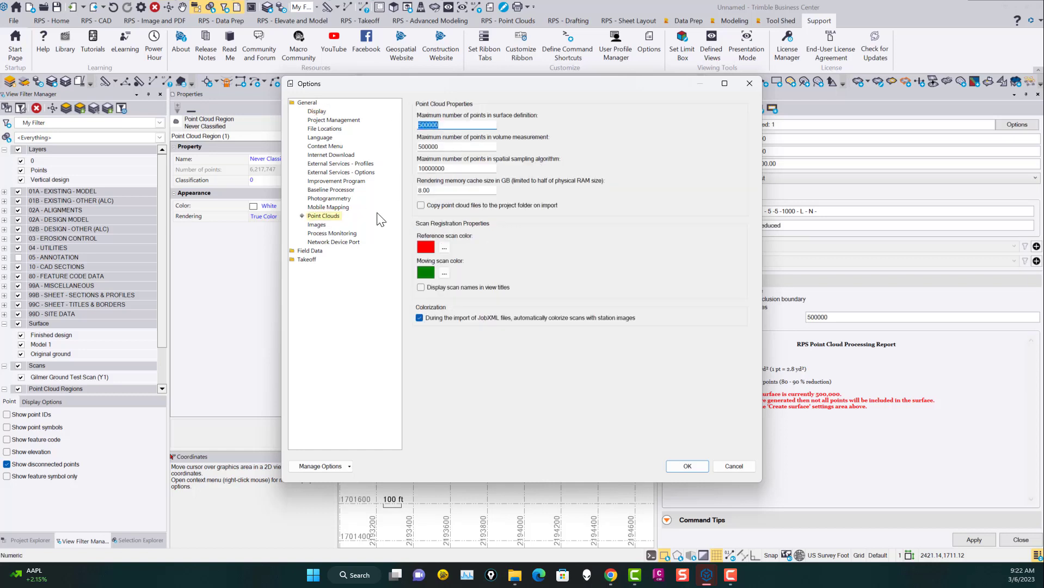
pyautogui.write('3000000')
pyautogui.click(687, 466)
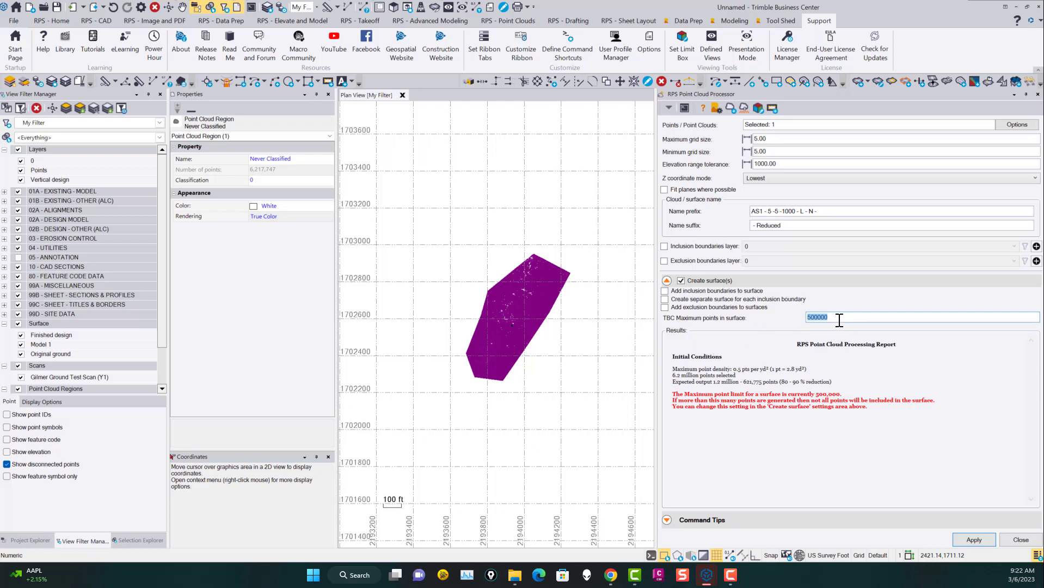
# - Keep Z coordinate mode at Lowest and set Maximum points in surface to 3000000
pyautogui.click(764, 180)
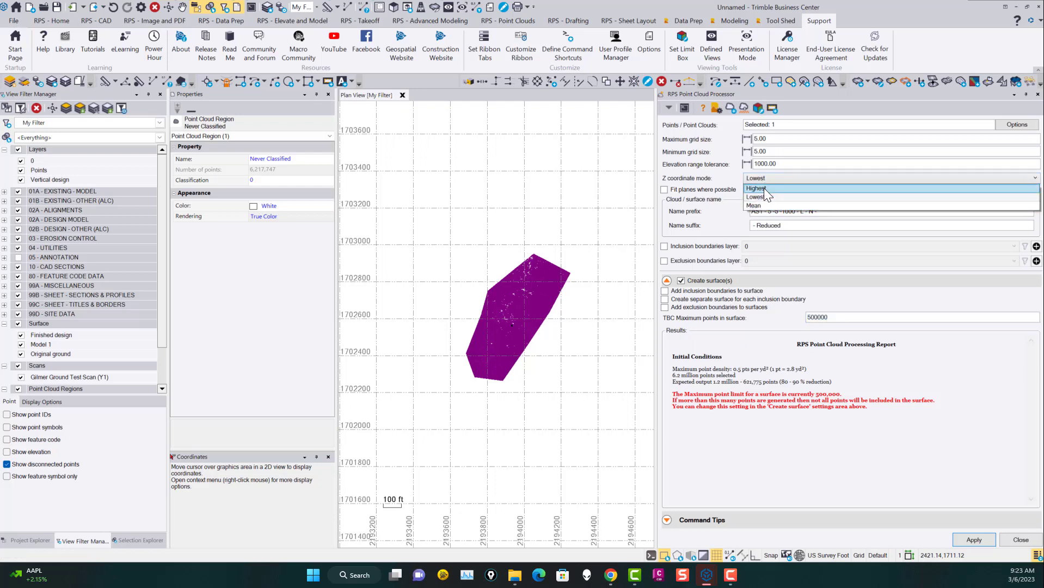
pyautogui.click(766, 197)
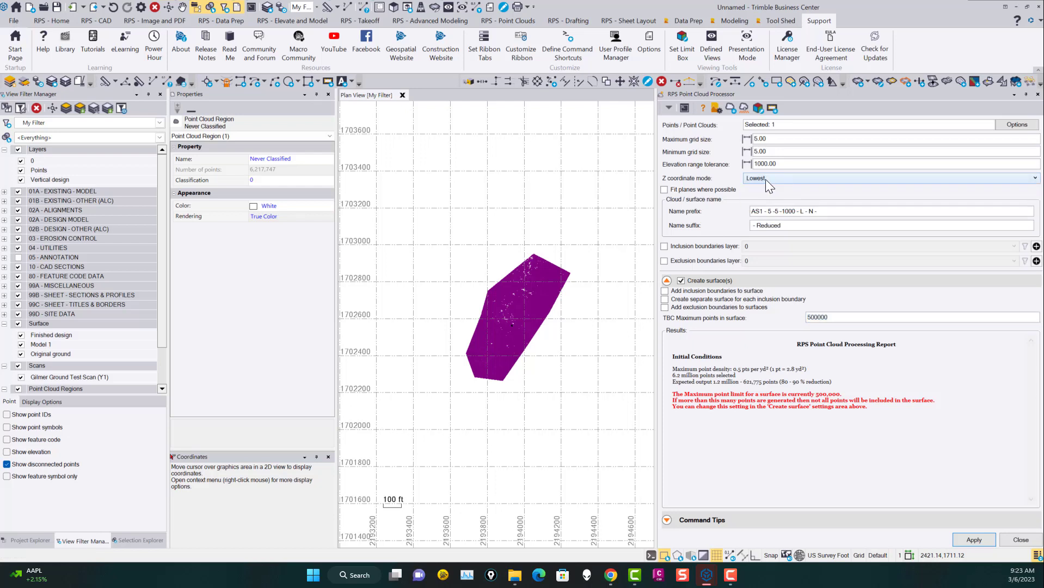
pyautogui.click(843, 318)
pyautogui.doubleClick(846, 317)
pyautogui.write('3000000')
# - Check the expected output point count in the processing report
pyautogui.moveTo(671, 384); pyautogui.dragTo(824, 381)
pyautogui.click(817, 410)
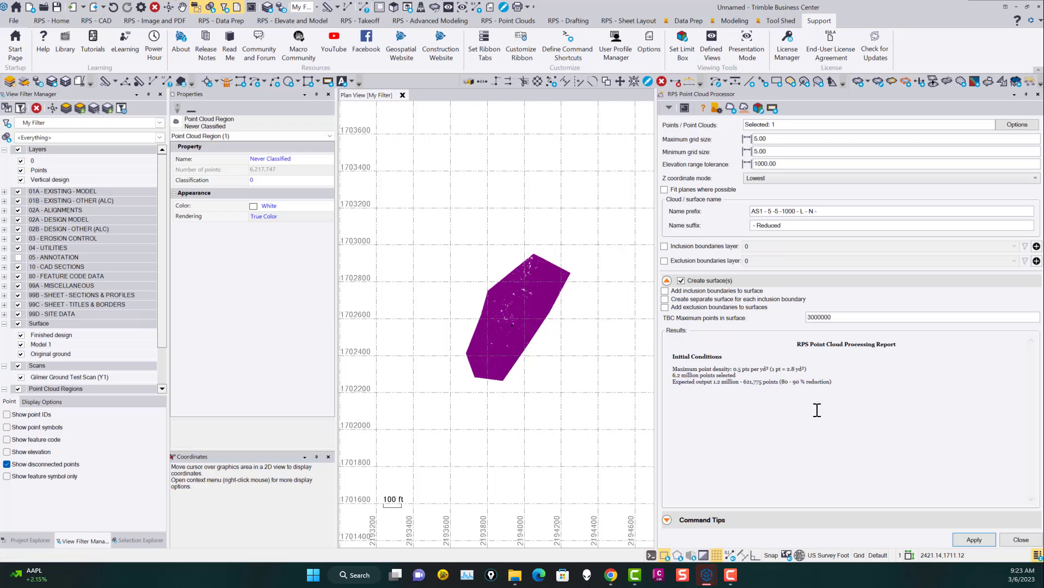
pyautogui.click(853, 317)
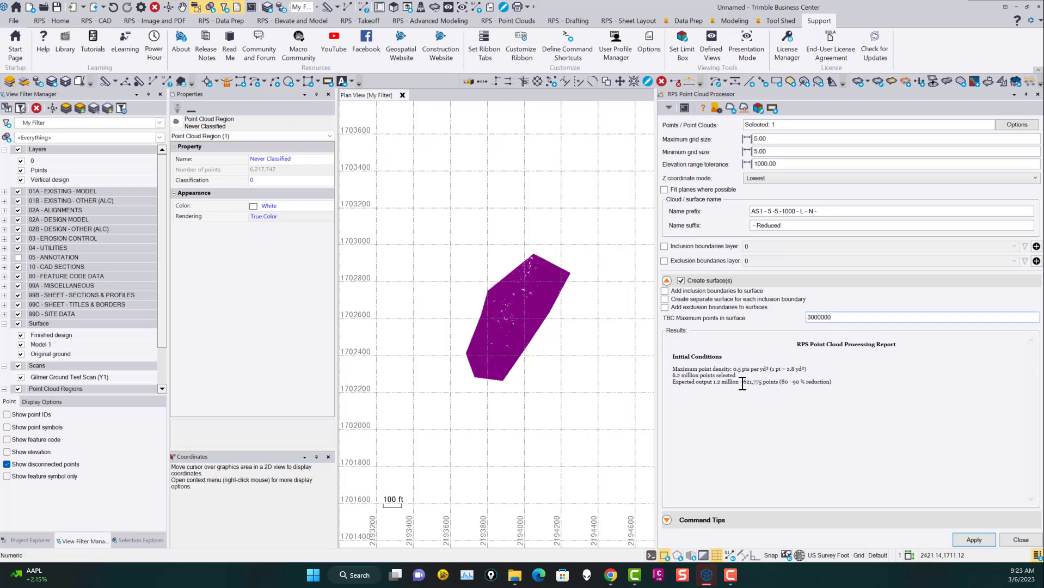
pyautogui.moveTo(740, 383)
pyautogui.mouseDown()
pyautogui.moveTo(772, 381)
pyautogui.moveTo(728, 381)
pyautogui.mouseUp()
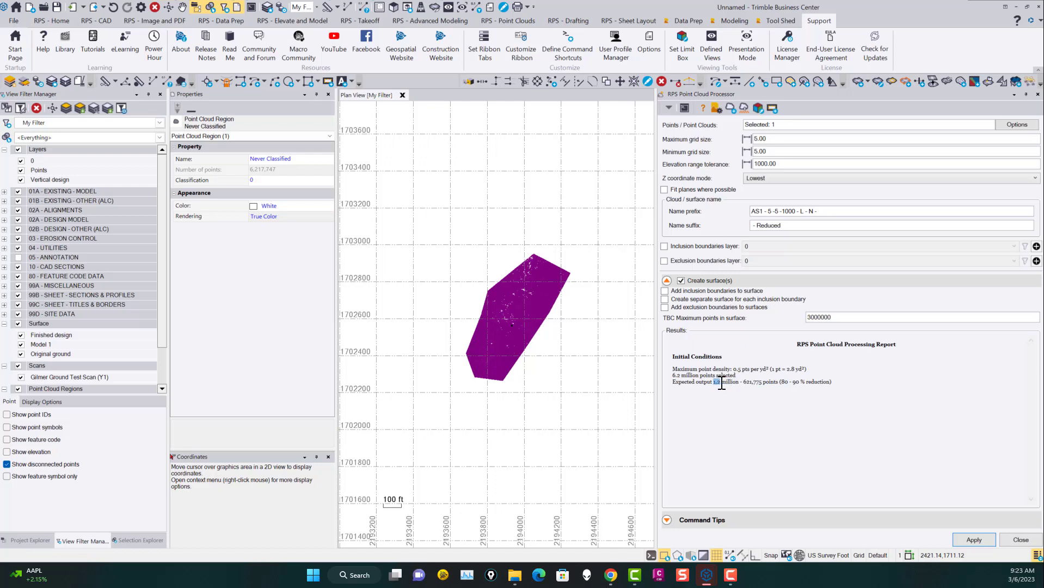
pyautogui.click(851, 318)
# - Apply the processor settings to generate the AS1 reduced scan and surface
pyautogui.click(974, 540)
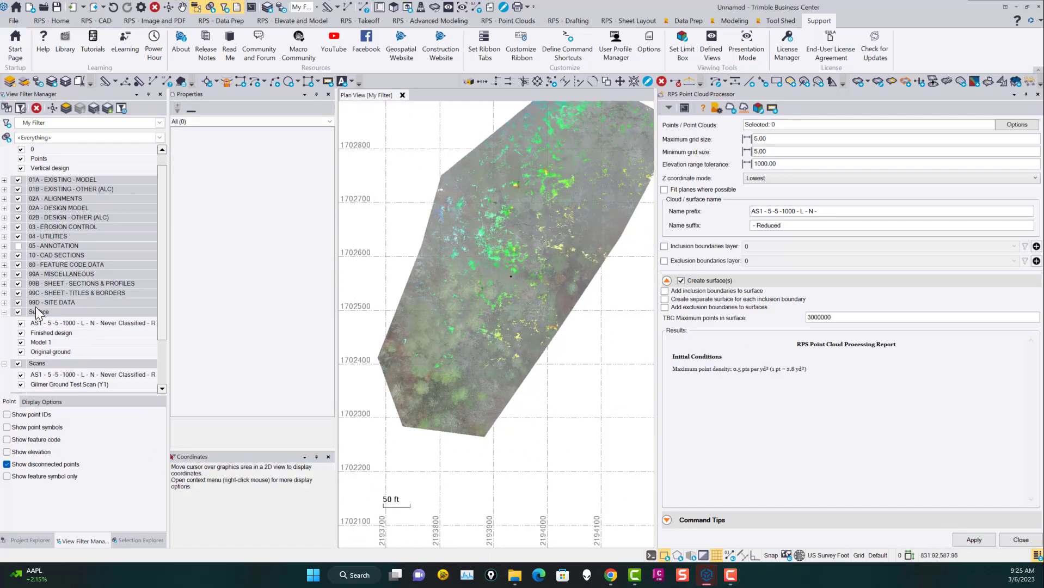
# - Hide the original scan, Default and Never Classified regions, and surfaces in View Filter Manager
pyautogui.scroll(-1, 20, 315)
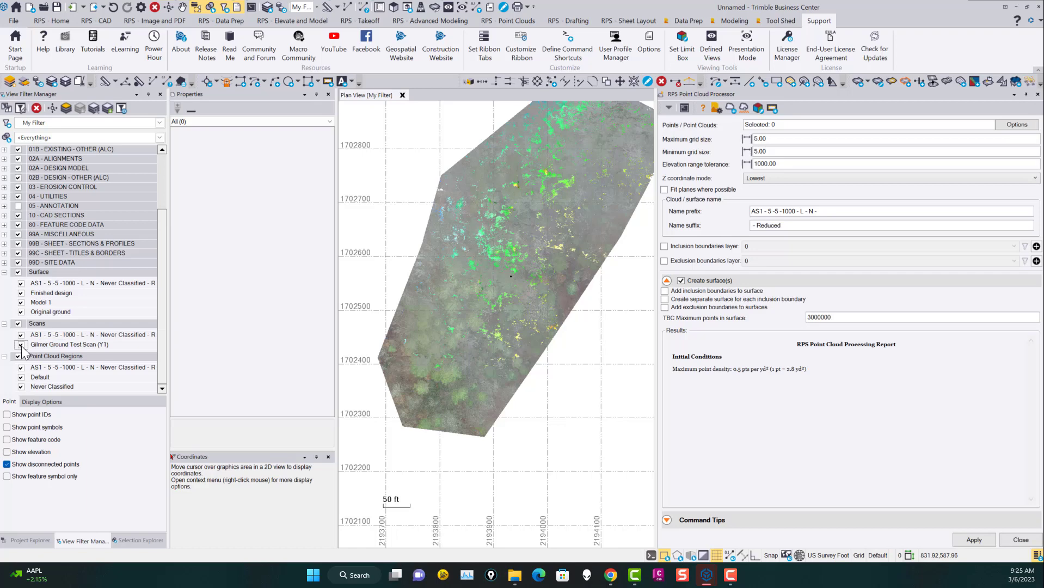
pyautogui.click(21, 345)
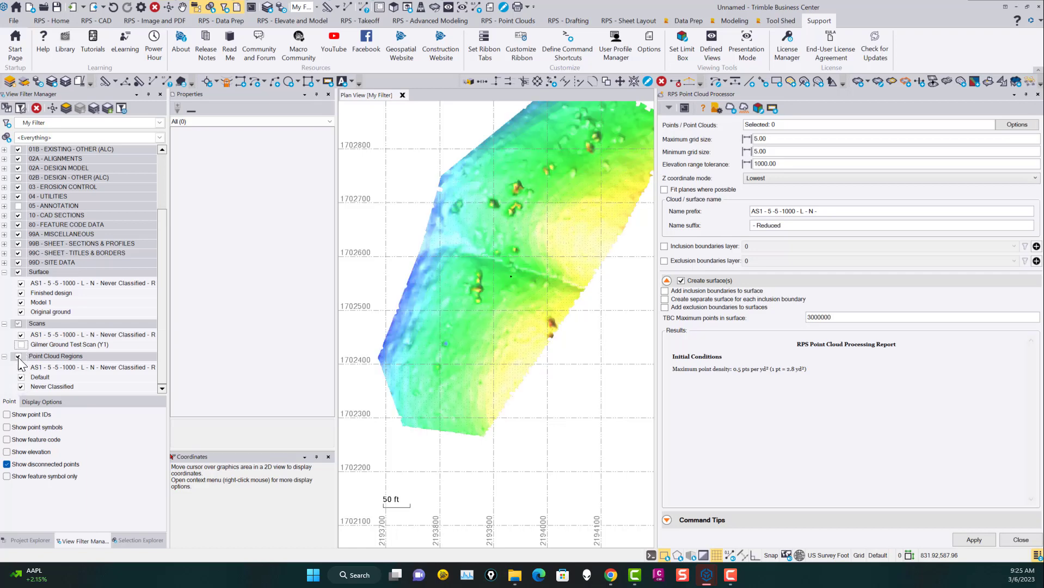
pyautogui.click(21, 378)
pyautogui.click(21, 387)
pyautogui.click(18, 272)
pyautogui.scroll(-3, 396, 283)
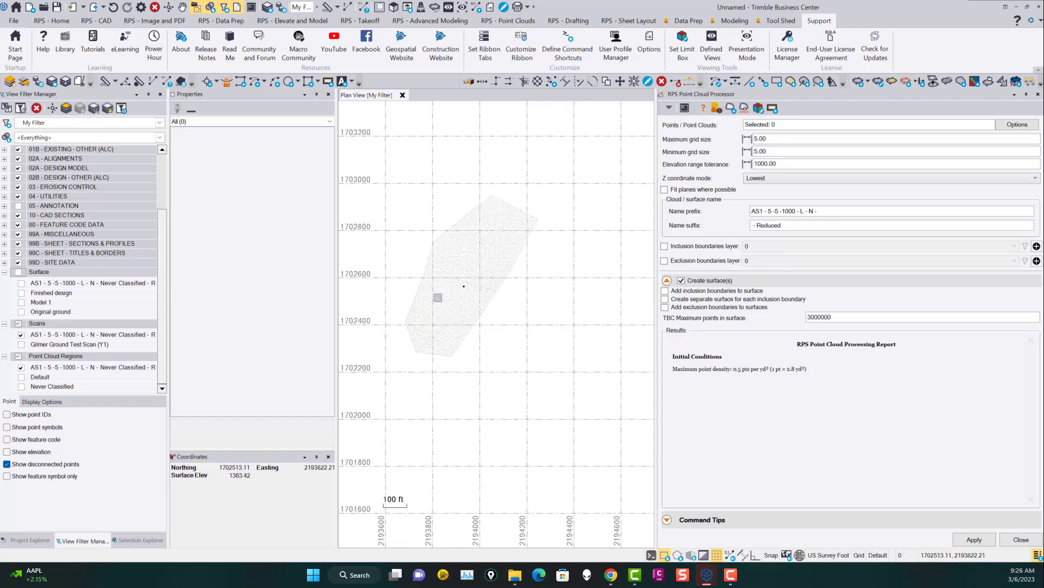
pyautogui.scroll(3, 537, 320)
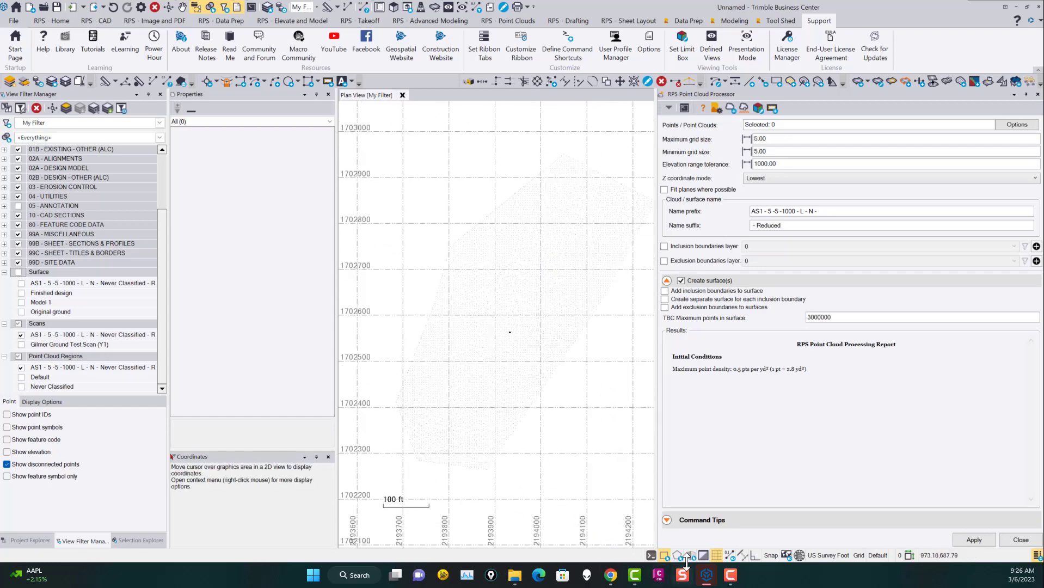
# - Set a black view background and draw points at Extra Large size
pyautogui.click(704, 557)
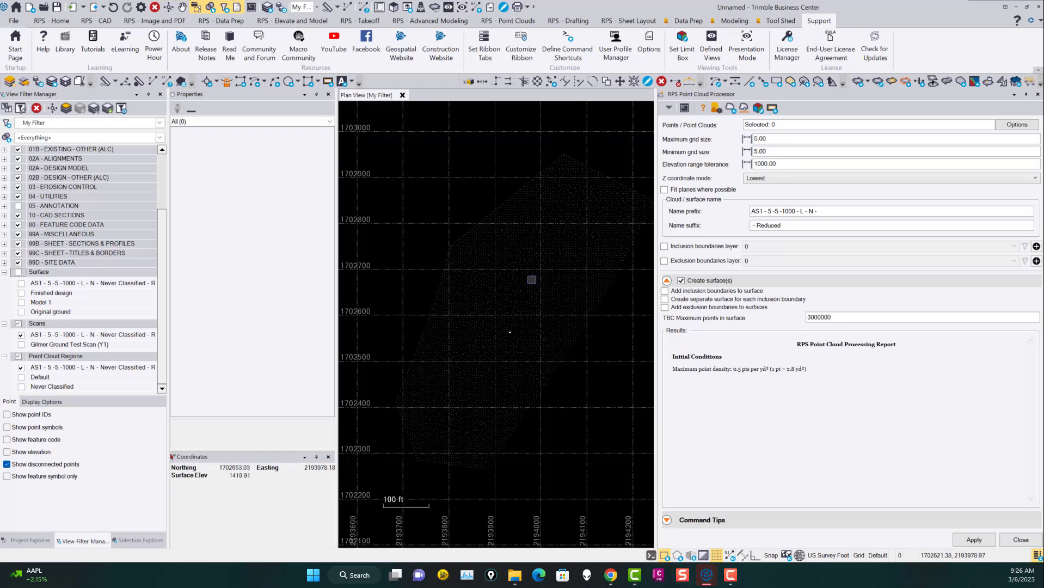
pyautogui.click(507, 21)
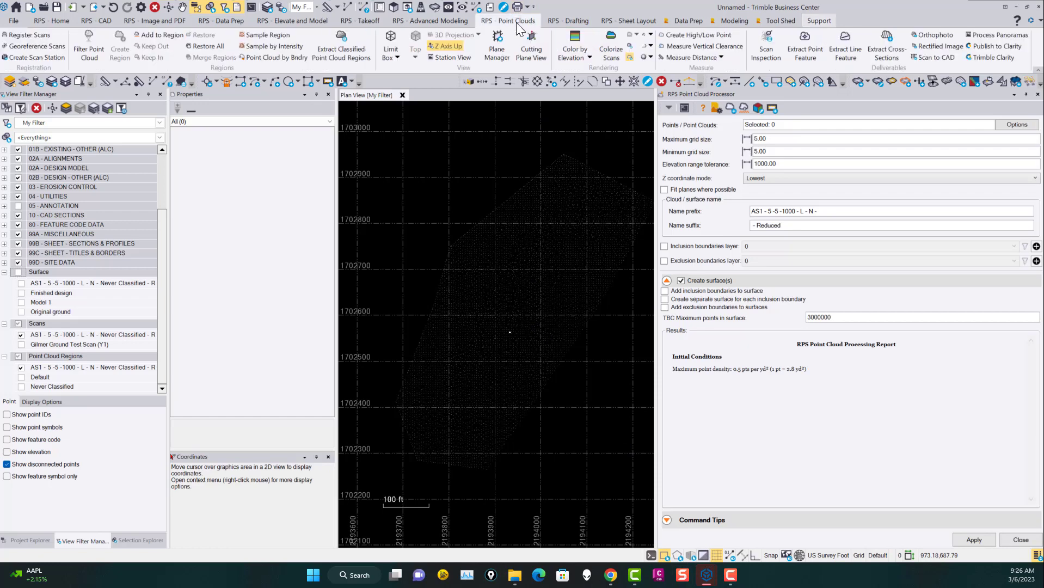
pyautogui.click(651, 34)
pyautogui.click(662, 76)
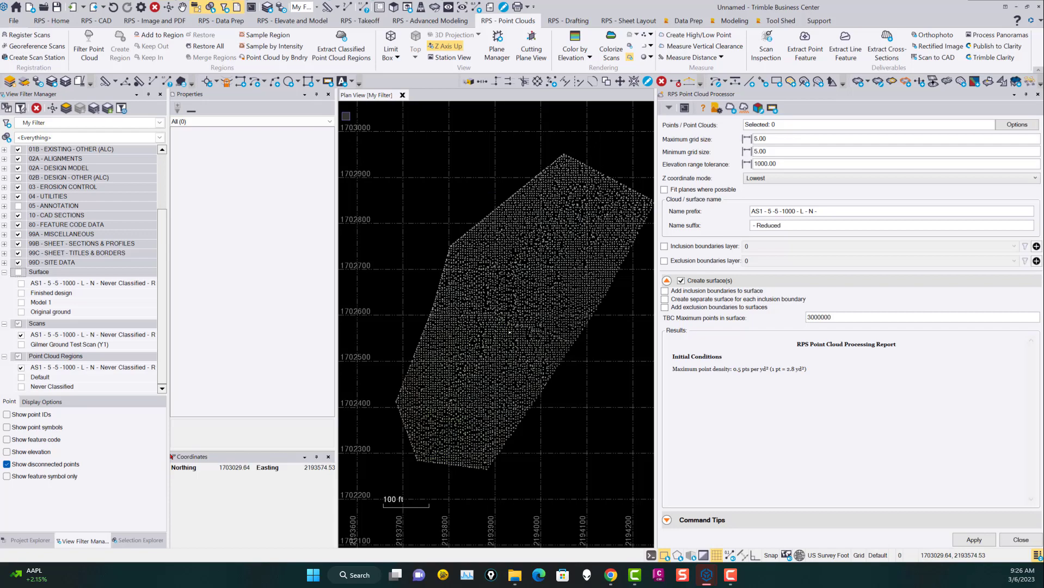
# - Orbit the reduced cloud in 3D view, briefly showing the AS1 surface to inspect spikes
pyautogui.click(497, 347)
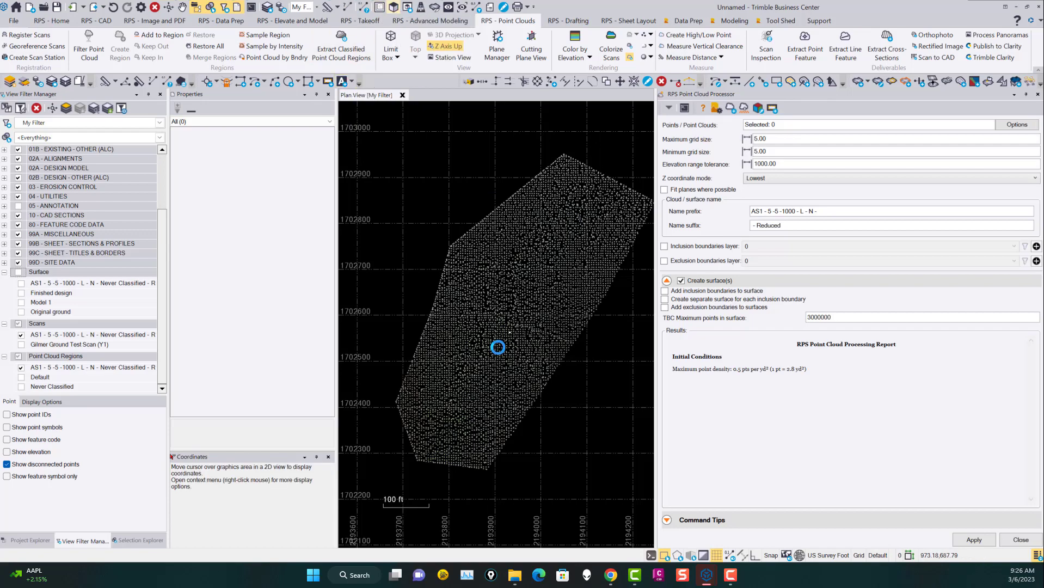
pyautogui.press('F3')
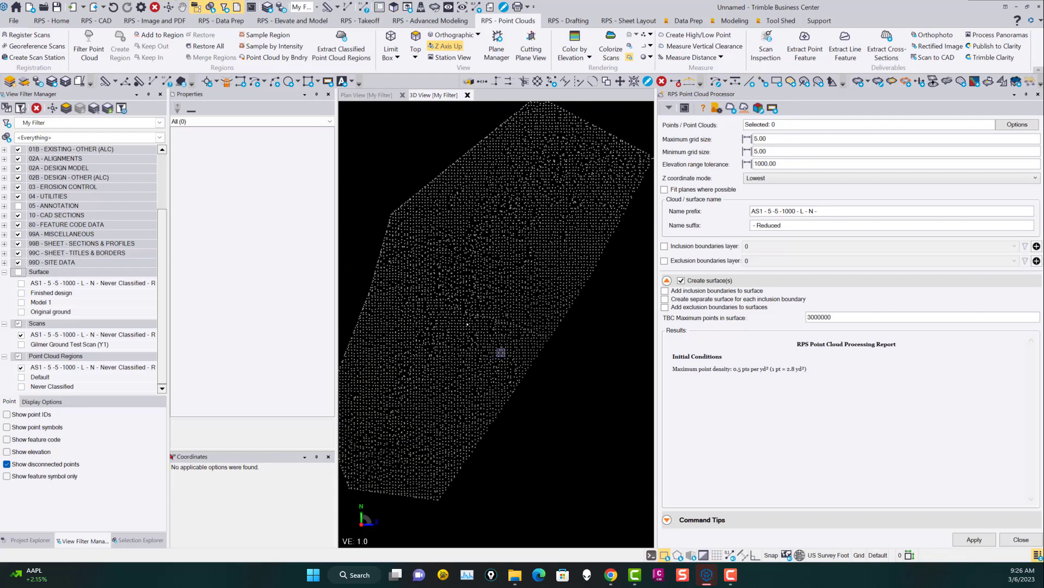
pyautogui.moveTo(499, 350); pyautogui.dragTo(511, 298)
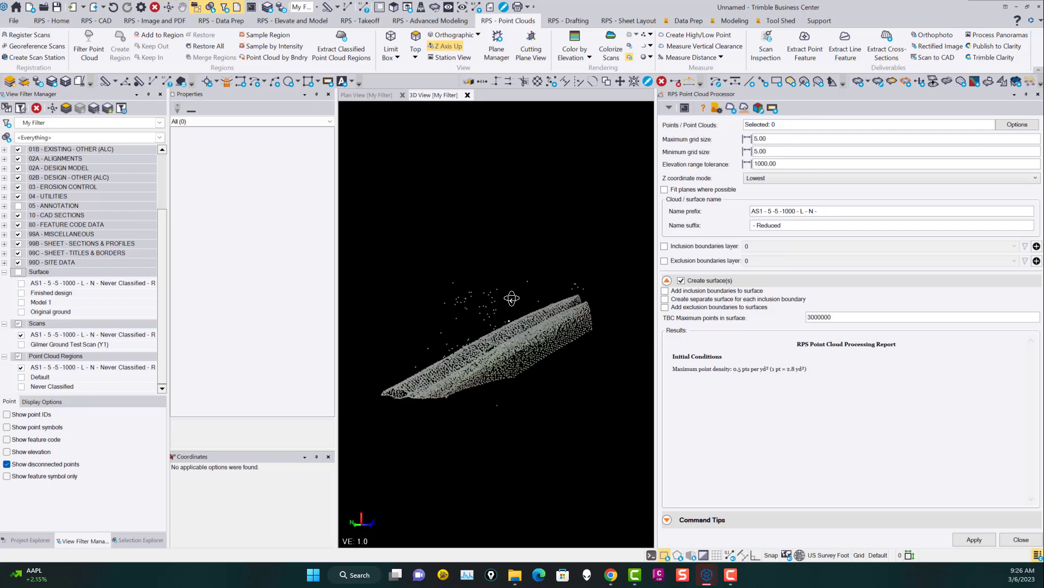
pyautogui.click(20, 283)
pyautogui.moveTo(447, 375); pyautogui.dragTo(466, 381)
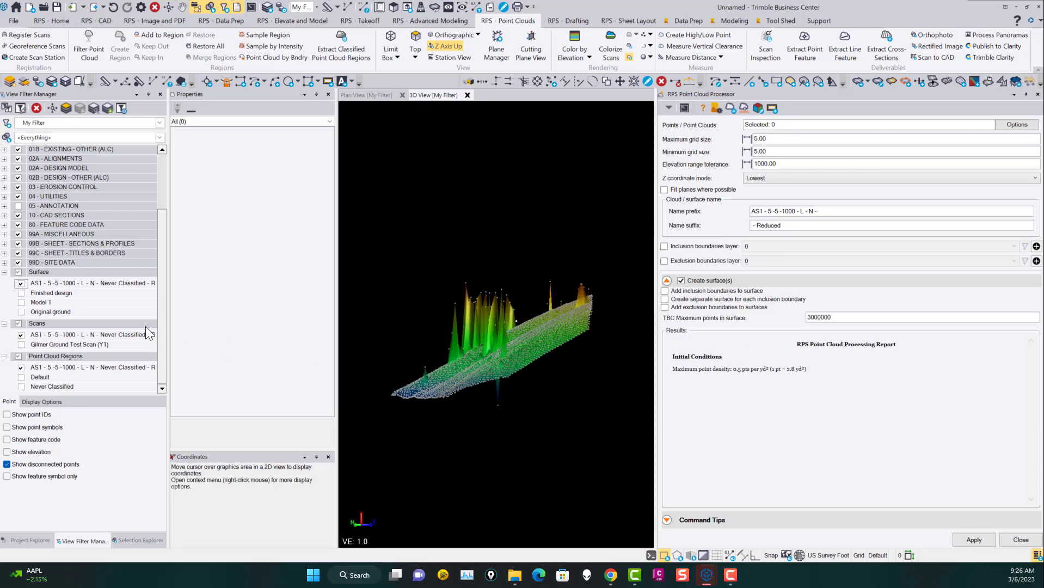
pyautogui.click(21, 283)
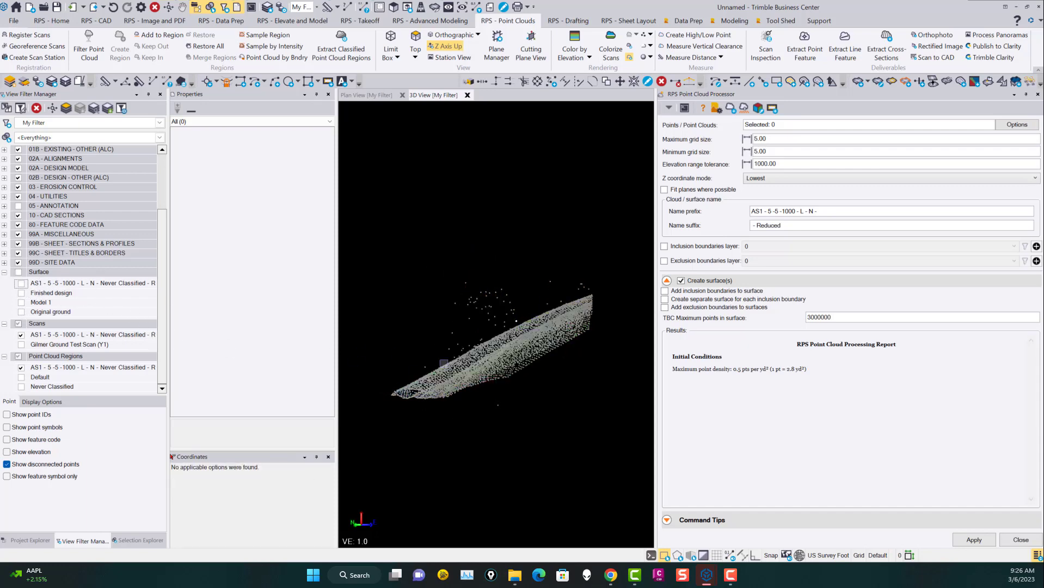
pyautogui.moveTo(481, 353); pyautogui.dragTo(483, 357)
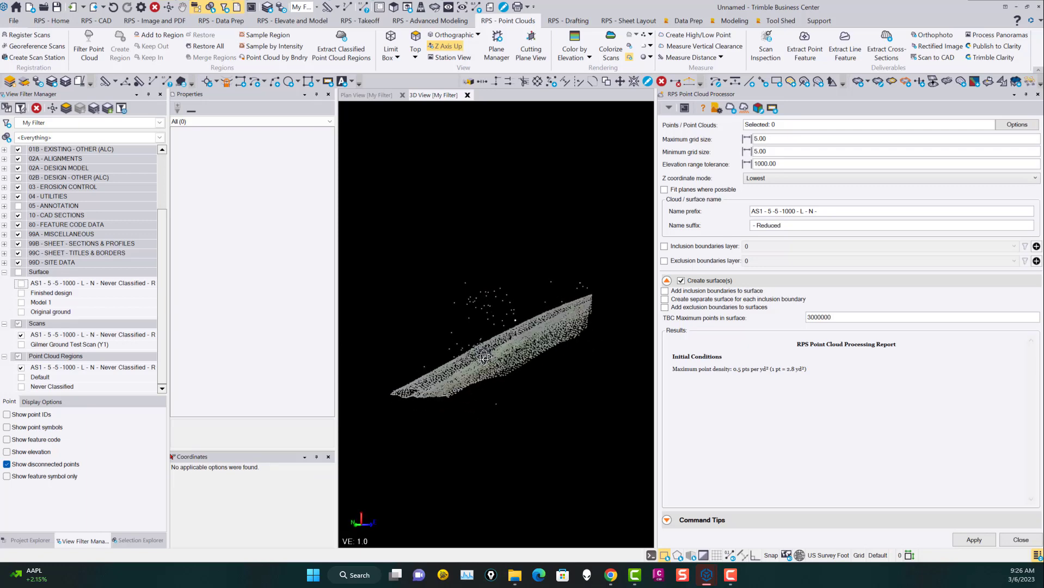
# - From the reduced point cloud region, create a new region named Junk
pyautogui.click(1021, 540)
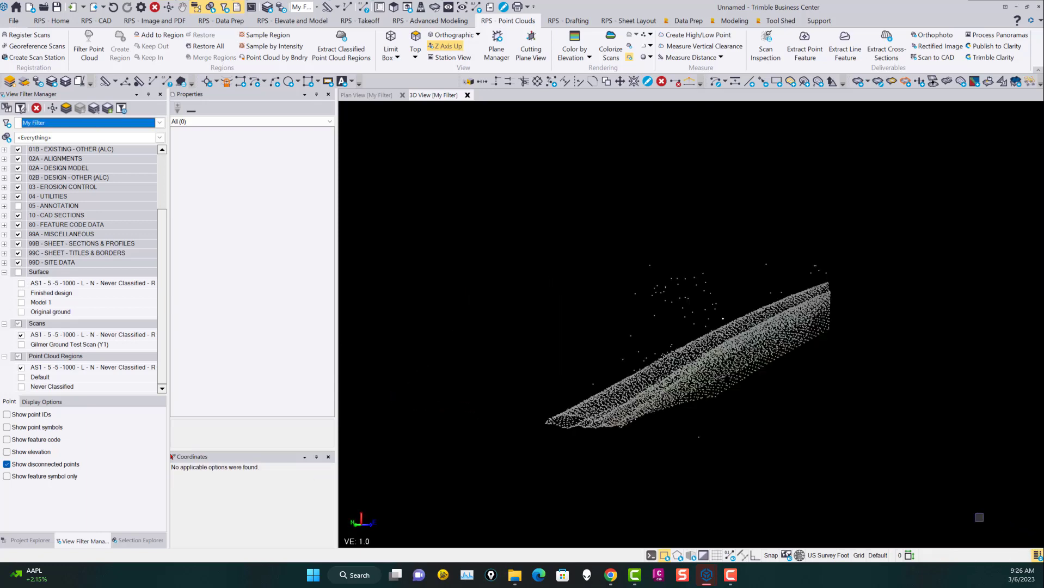
pyautogui.moveTo(706, 420); pyautogui.dragTo(703, 420)
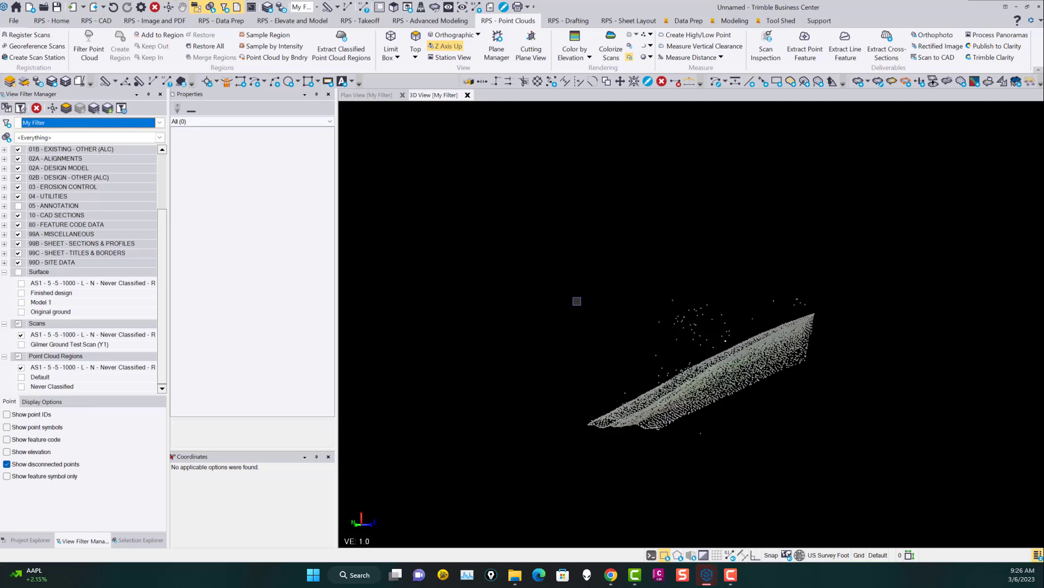
pyautogui.scroll(1, 651, 385)
pyautogui.click(698, 429)
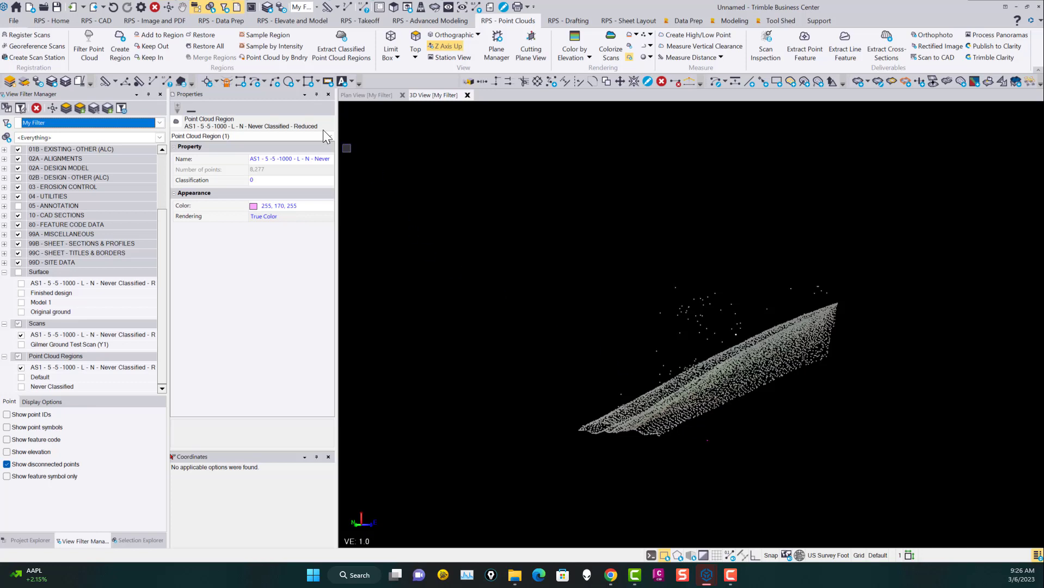
pyautogui.click(120, 43)
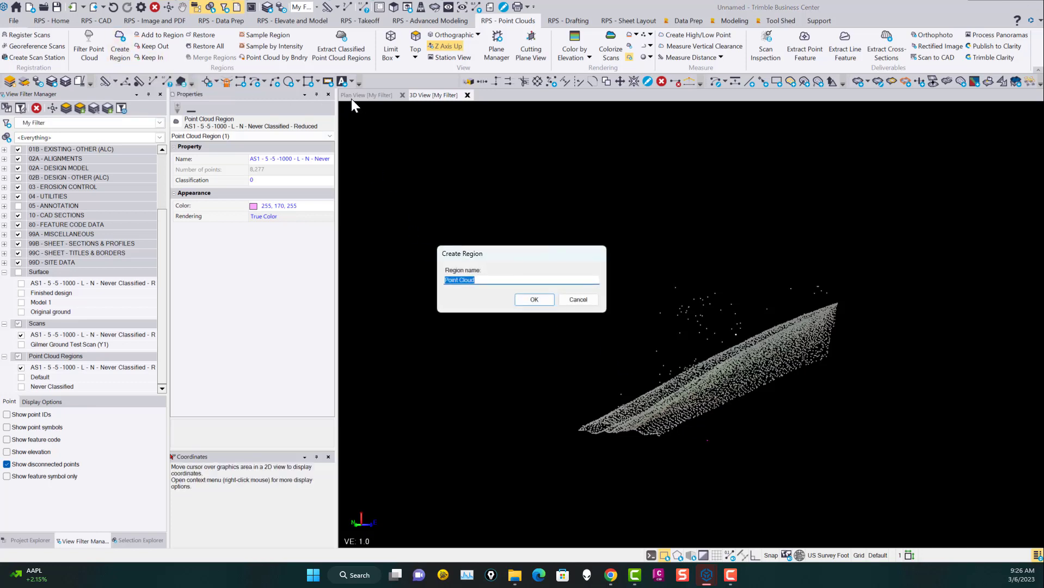
pyautogui.write('d')
pyautogui.click(534, 299)
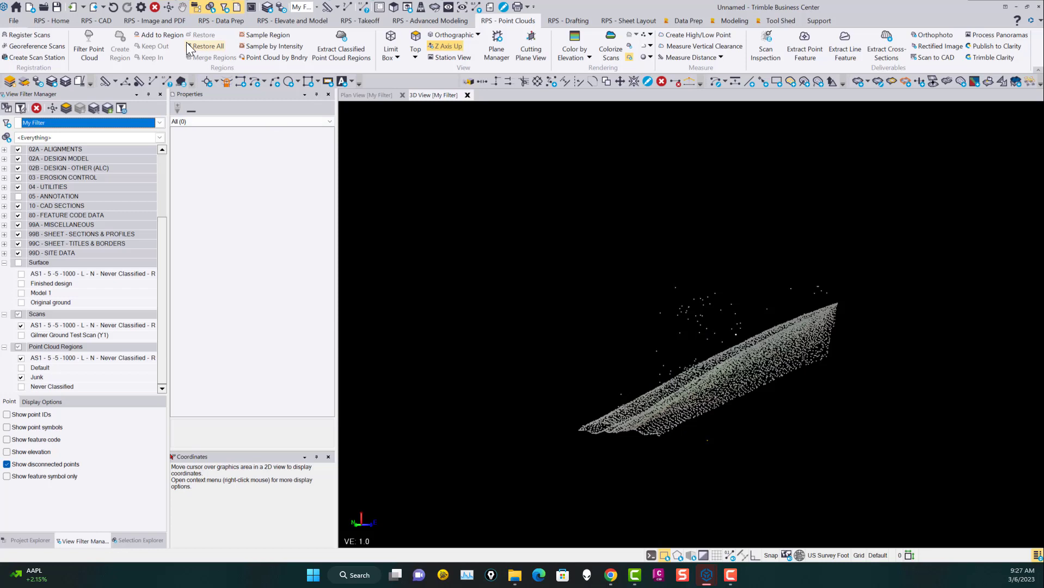
# - Start adding points to a point cloud region with Junk as the target region
pyautogui.click(159, 35)
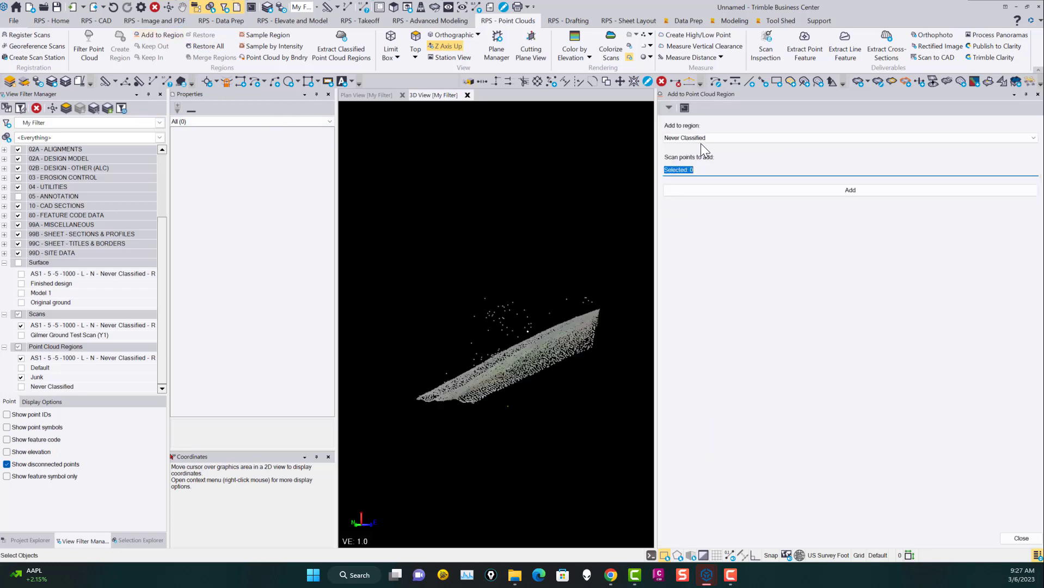
pyautogui.click(702, 140)
pyautogui.click(680, 162)
# - Fence-select the two spike points sticking up above the ground
pyautogui.moveTo(441, 354); pyautogui.dragTo(495, 370, button='middle')
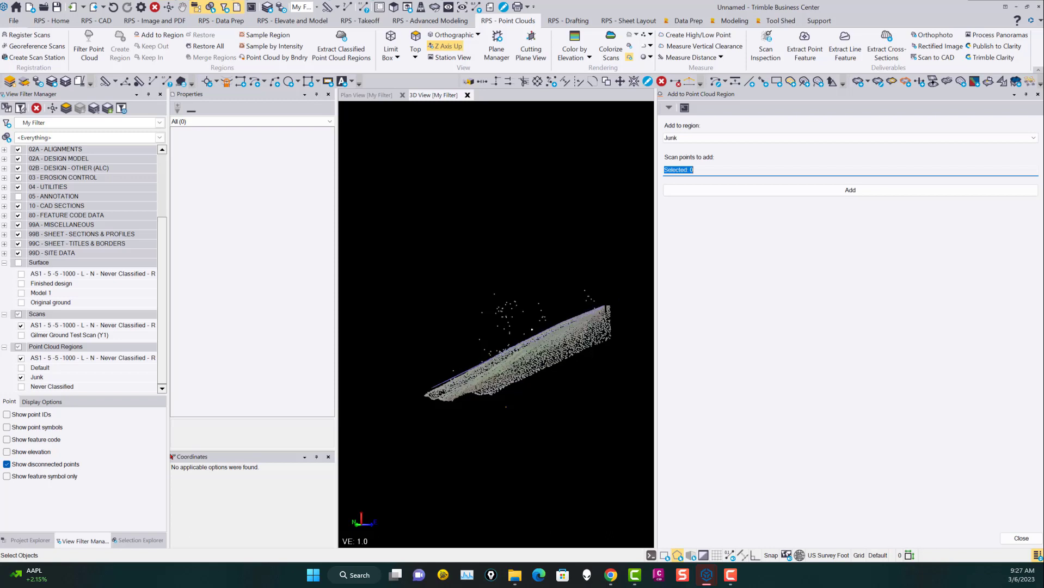
pyautogui.click(608, 306)
pyautogui.click(610, 224)
pyautogui.click(402, 232)
pyautogui.doubleClick(388, 362)
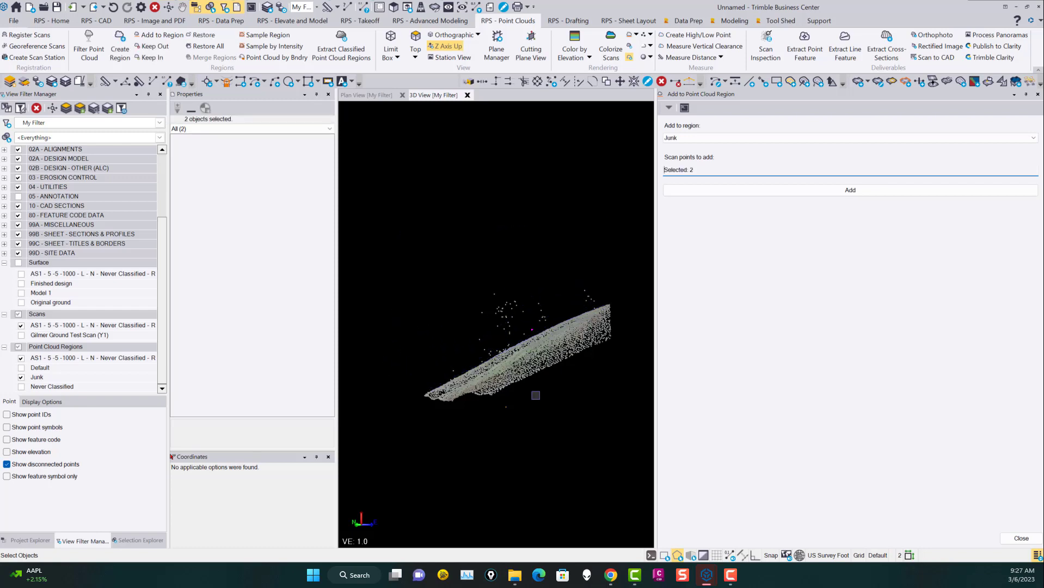
# - Add the fenced spikes to Junk, hide the Junk region, and move another stray point into it
pyautogui.click(786, 192)
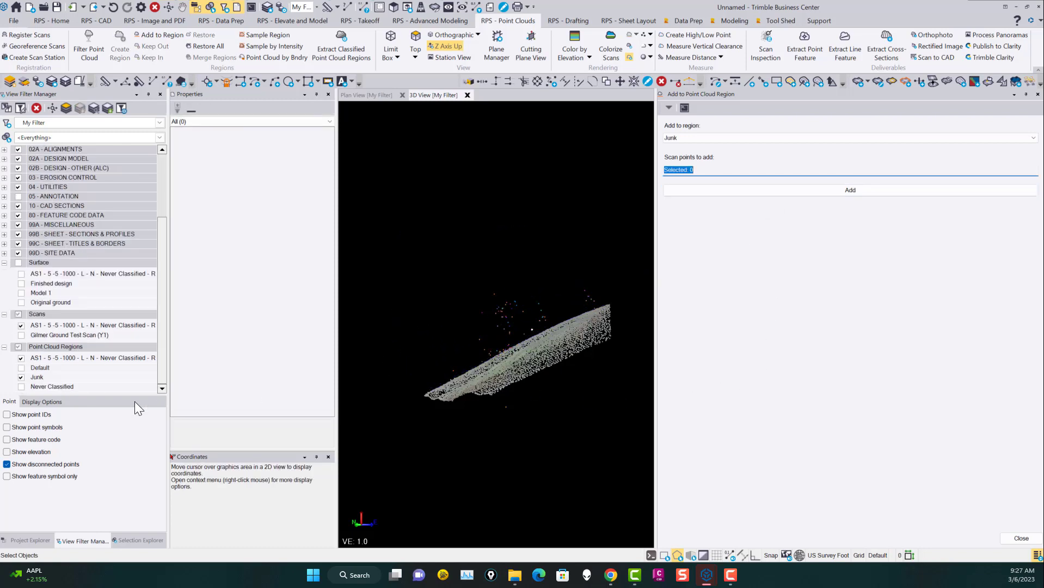
pyautogui.click(21, 378)
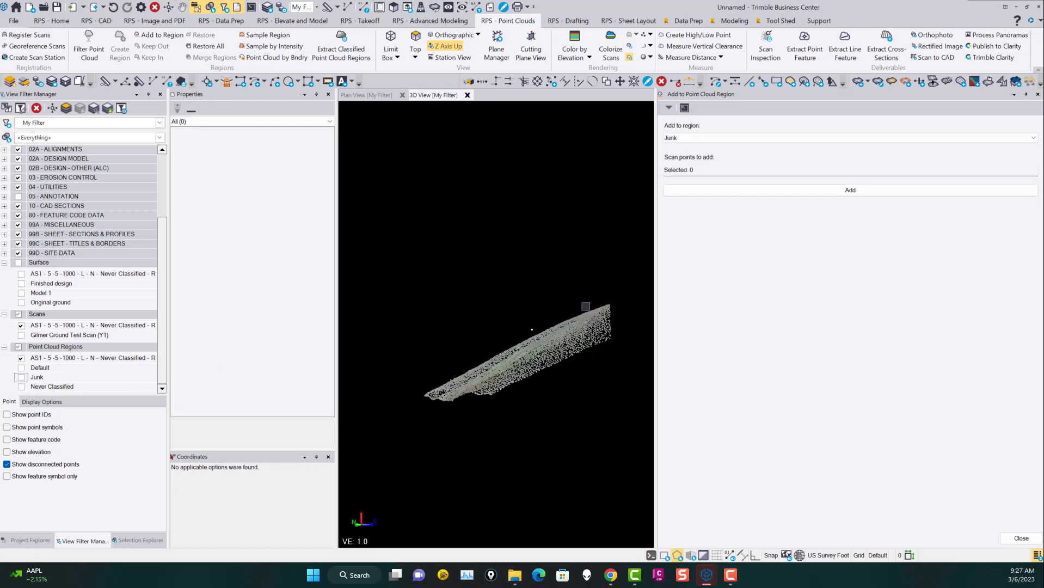
pyautogui.scroll(4, 520, 329)
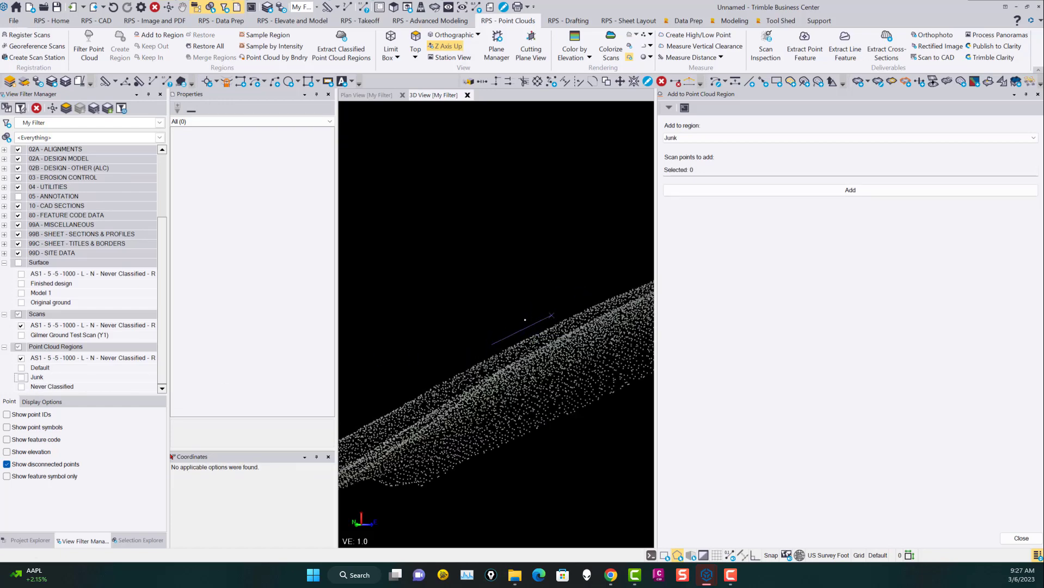
pyautogui.moveTo(551, 315); pyautogui.dragTo(492, 341)
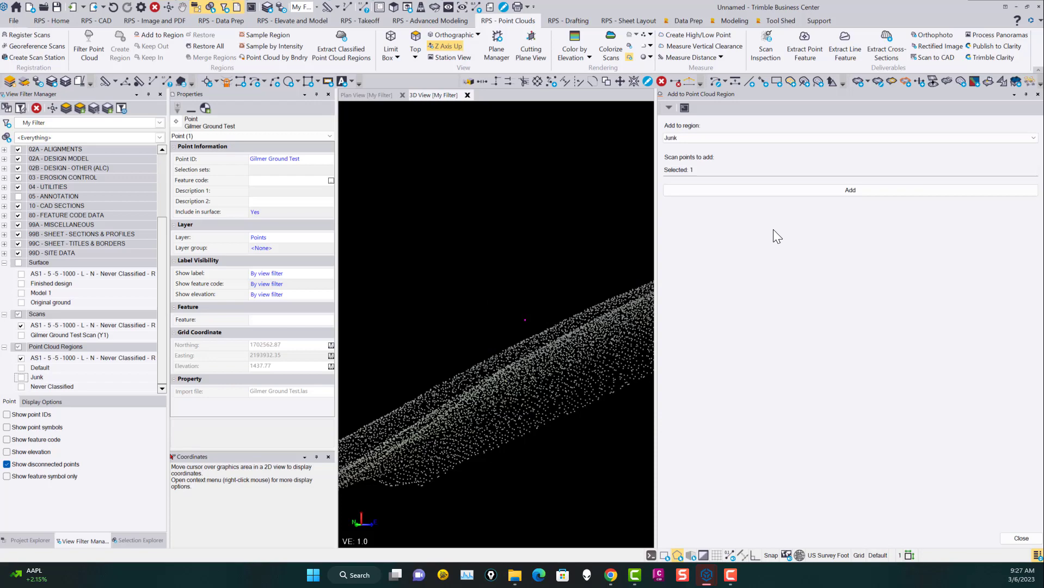
pyautogui.click(803, 189)
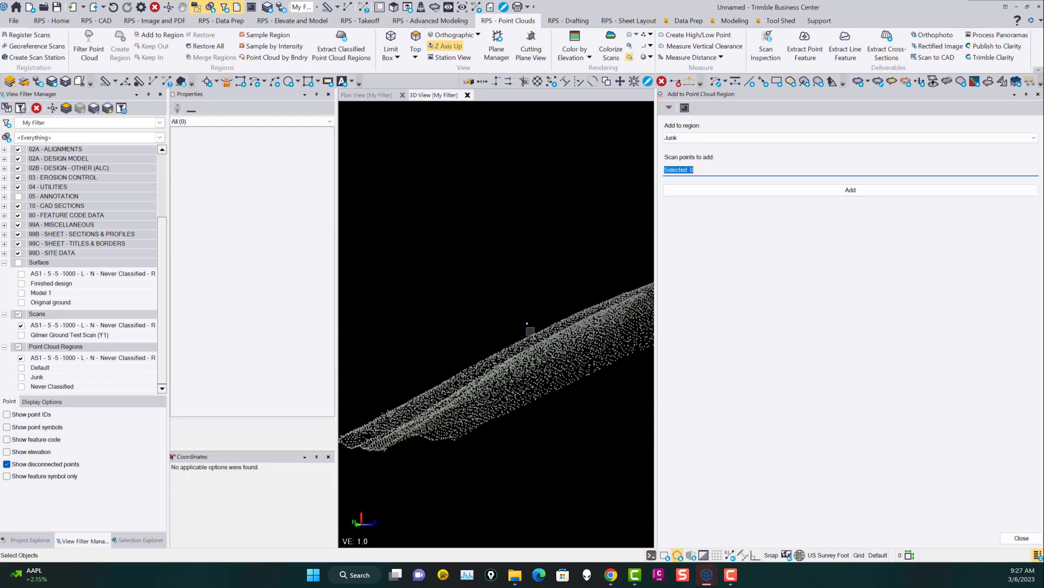
pyautogui.scroll(5, 527, 332)
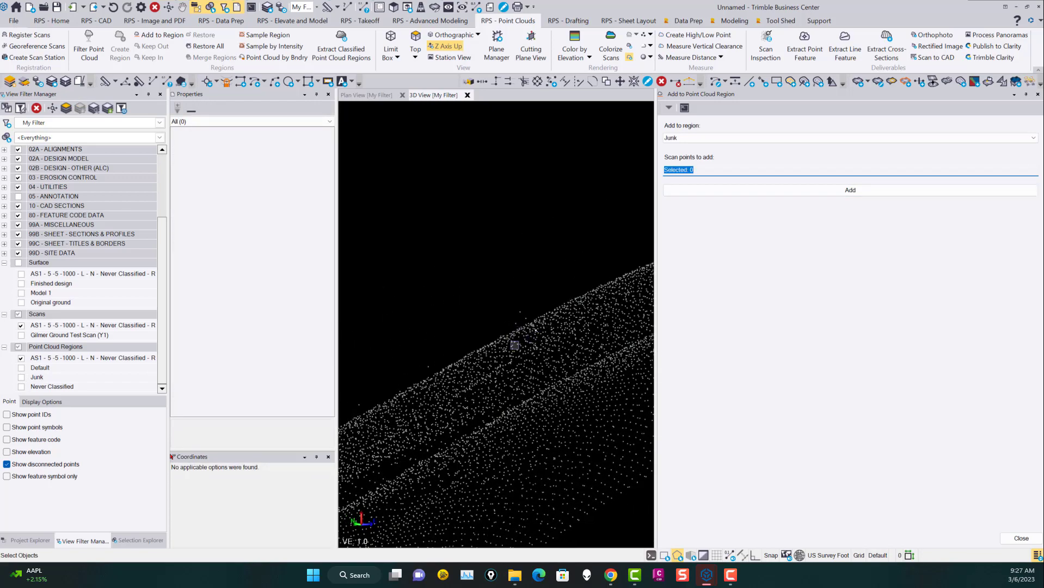
pyautogui.scroll(3, 515, 345)
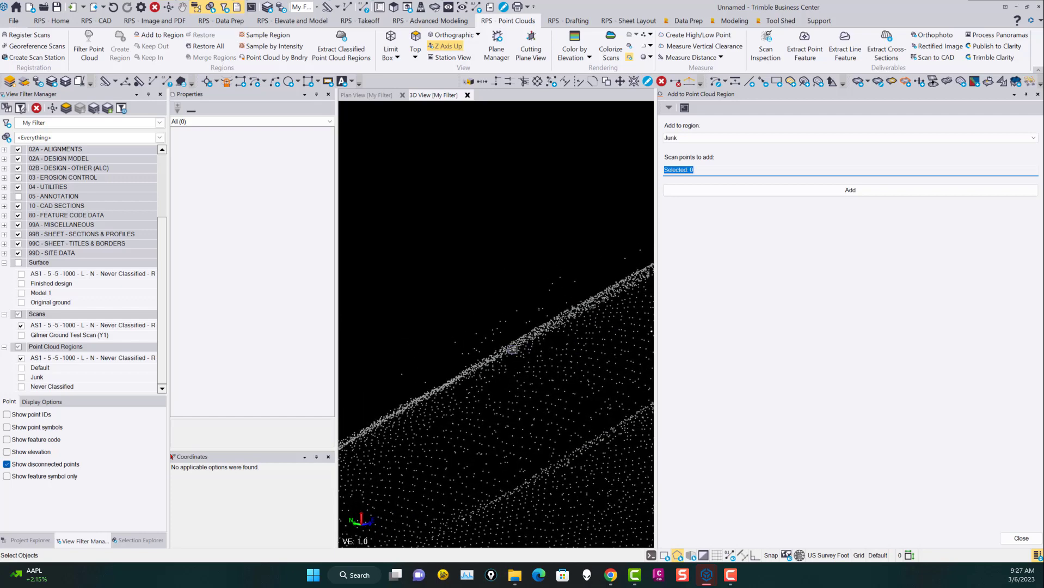
# - Fence the spike points floating above the ridge and add them to Junk
pyautogui.click(368, 419)
pyautogui.moveTo(556, 316); pyautogui.dragTo(595, 284, button='middle')
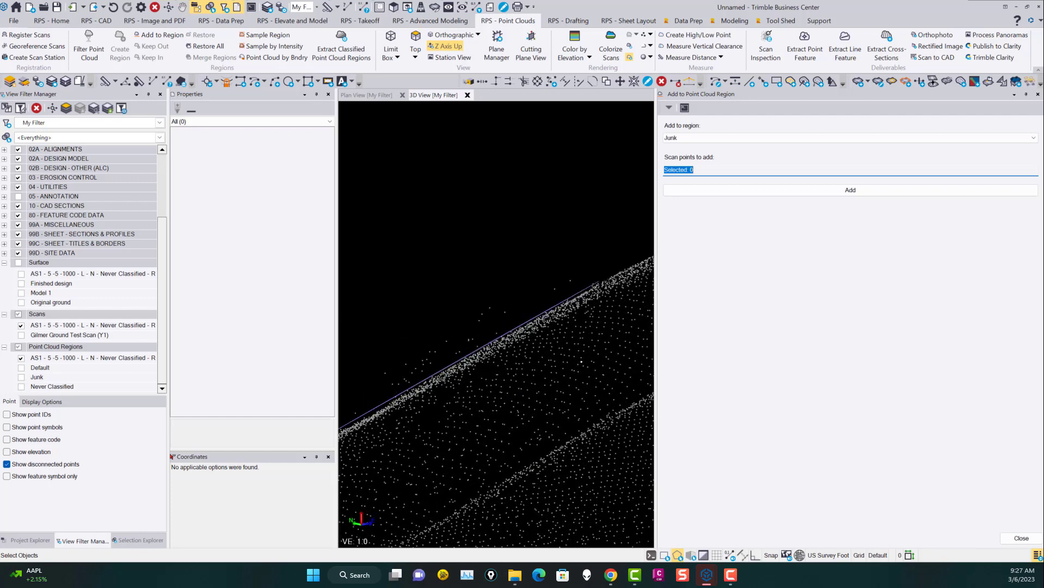
pyautogui.click(510, 263)
pyautogui.scroll(-3, 510, 262)
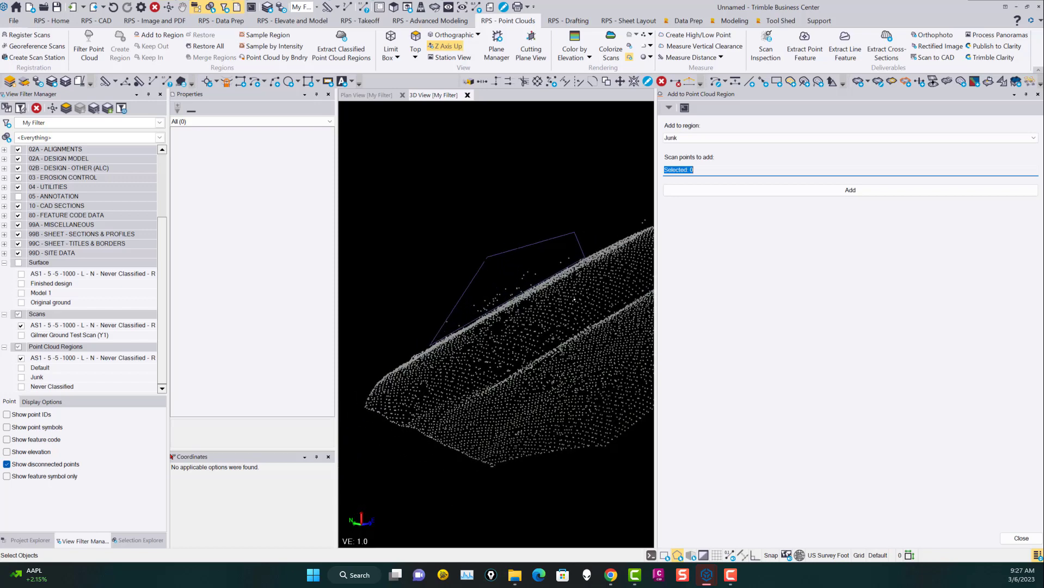
pyautogui.doubleClick(422, 272)
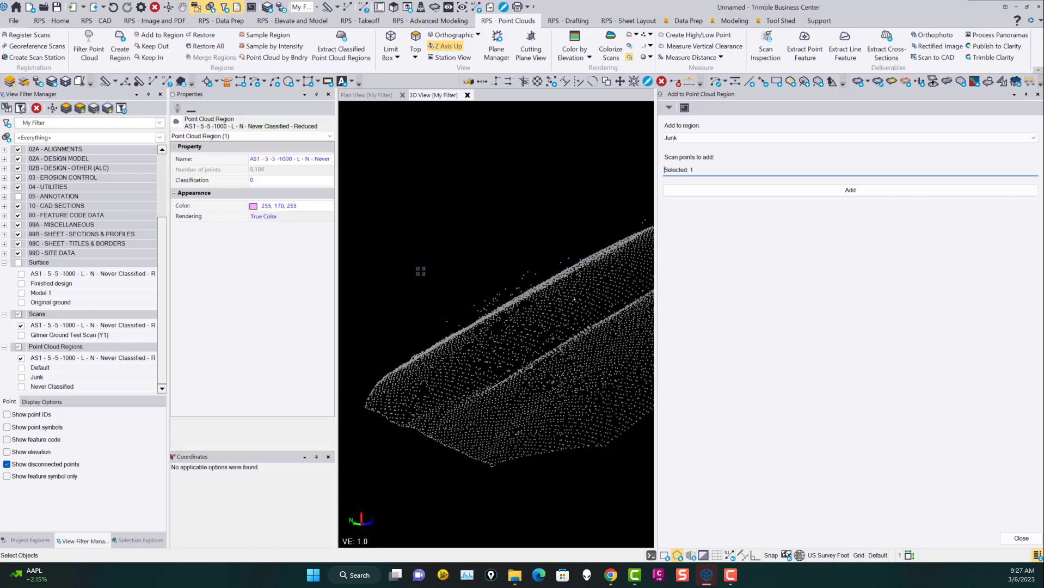
pyautogui.click(847, 191)
# - Fence a further group of stray points above the ridge and add them to Junk
pyautogui.scroll(5, 450, 342)
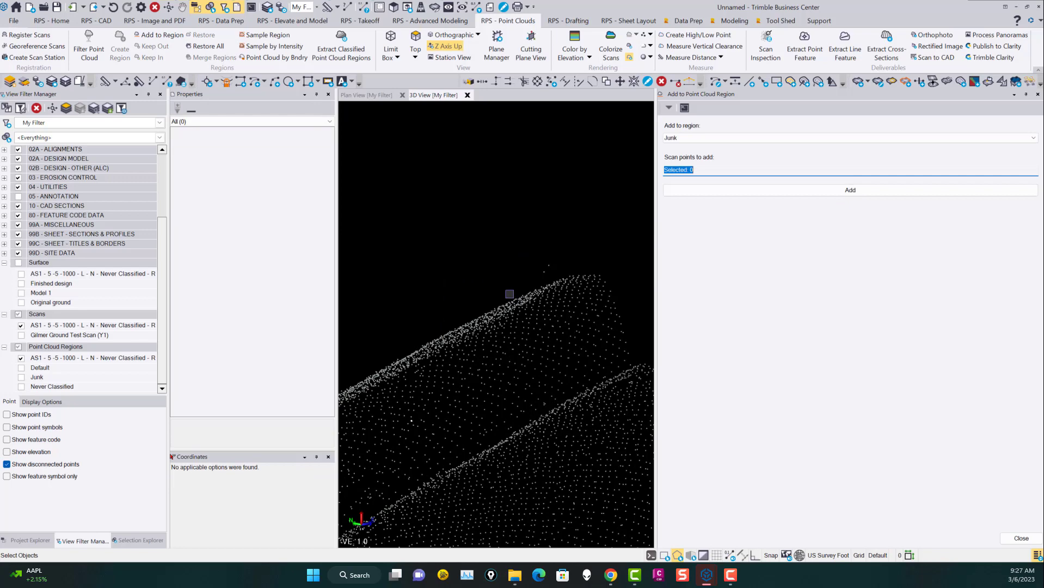
pyautogui.click(510, 294)
pyautogui.doubleClick(576, 236)
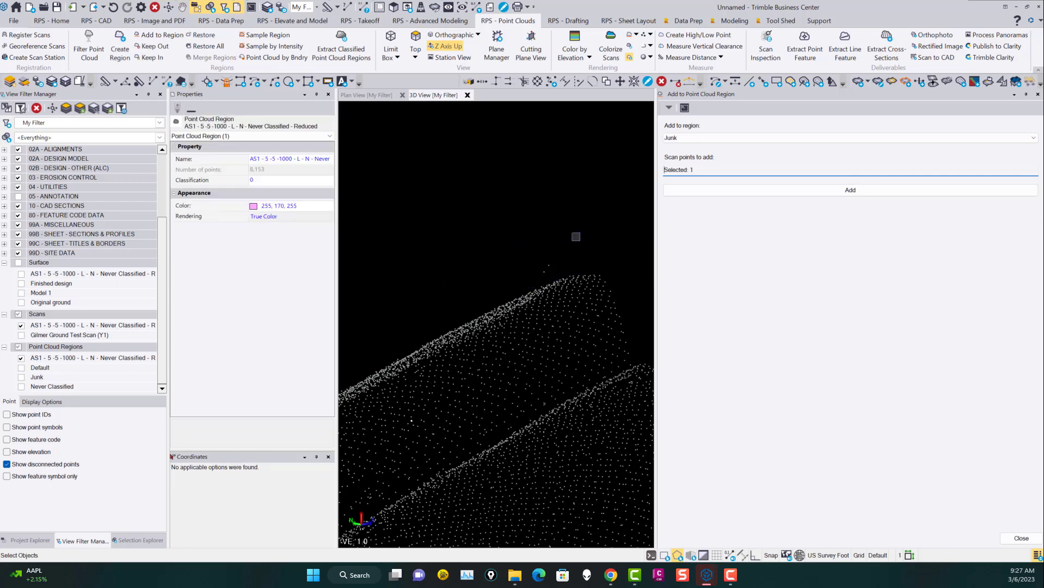
pyautogui.click(818, 190)
pyautogui.scroll(-5, 482, 338)
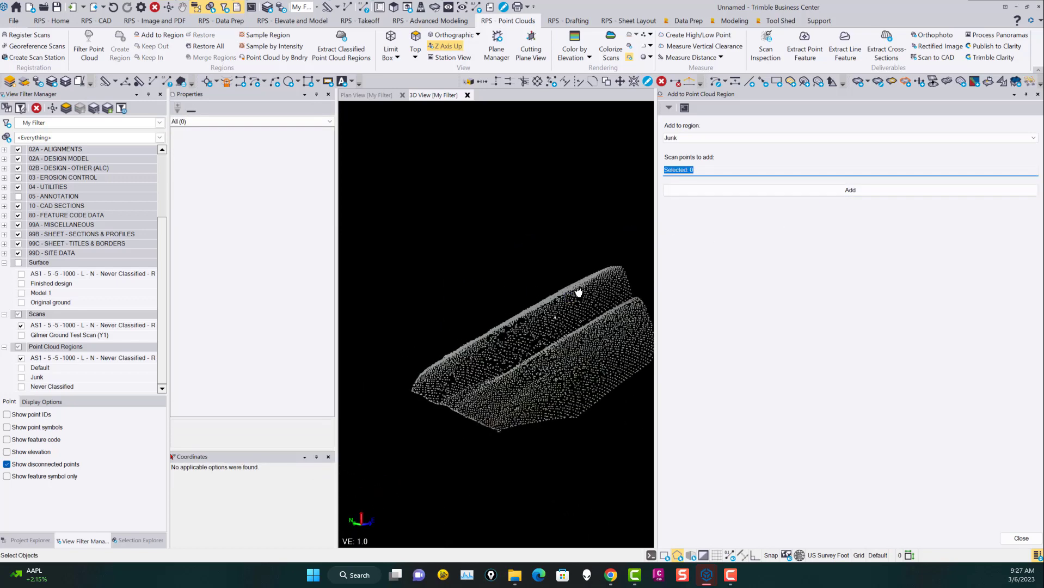
# - Fence another cluster of spike points above the ground and add it to Junk
pyautogui.moveTo(579, 293)
pyautogui.mouseDown(button='middle')
pyautogui.moveTo(547, 319)
pyautogui.moveTo(516, 302)
pyautogui.mouseUp(button='middle')
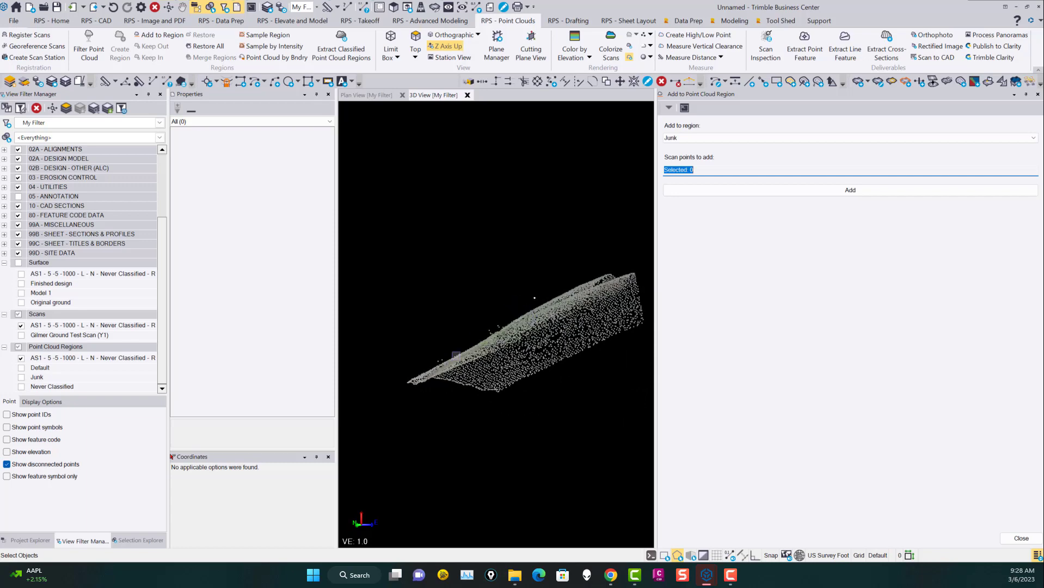
pyautogui.scroll(2, 456, 354)
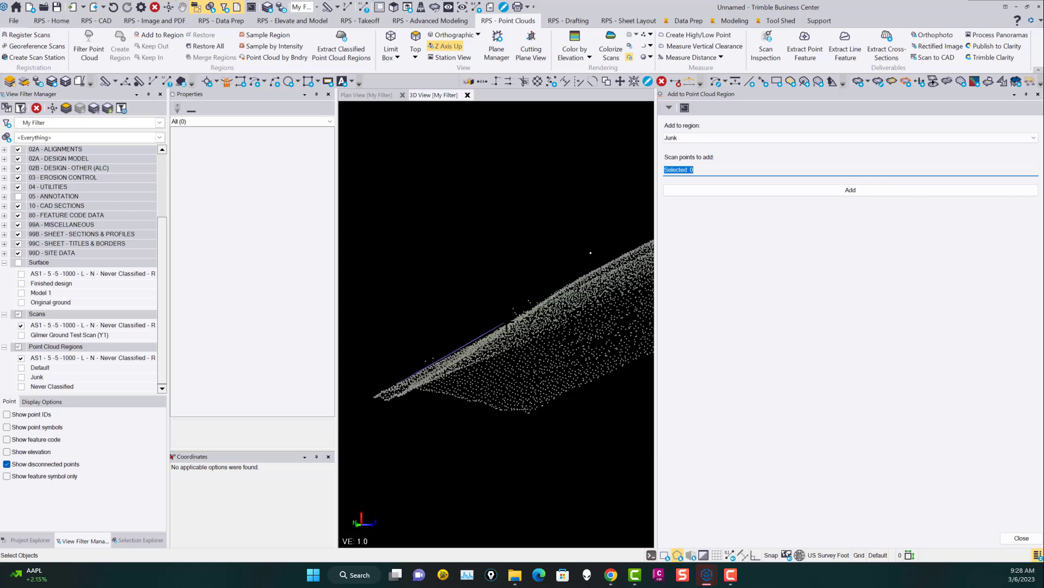
pyautogui.scroll(2, 518, 313)
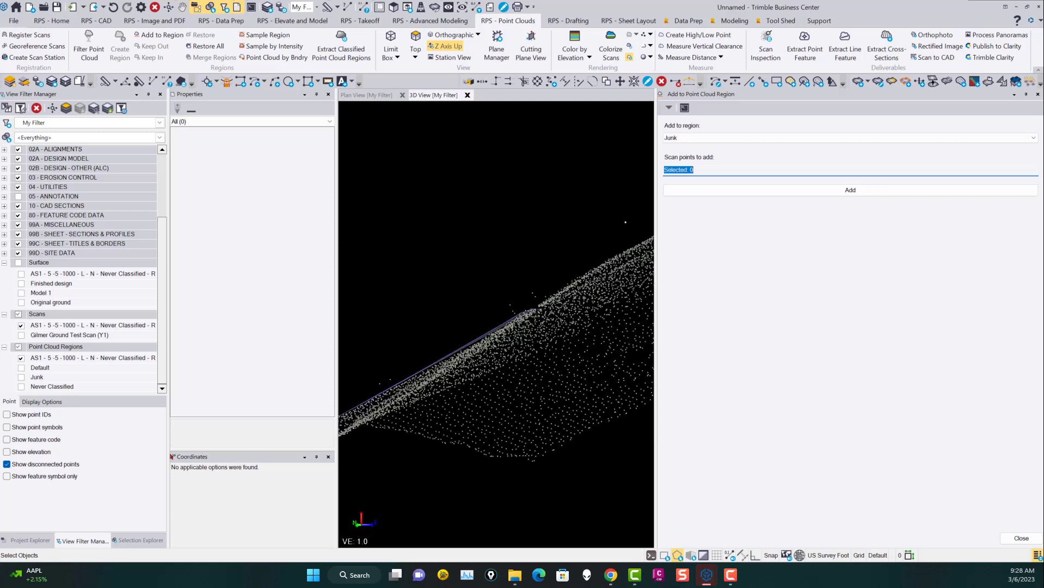
pyautogui.click(552, 294)
pyautogui.click(567, 268)
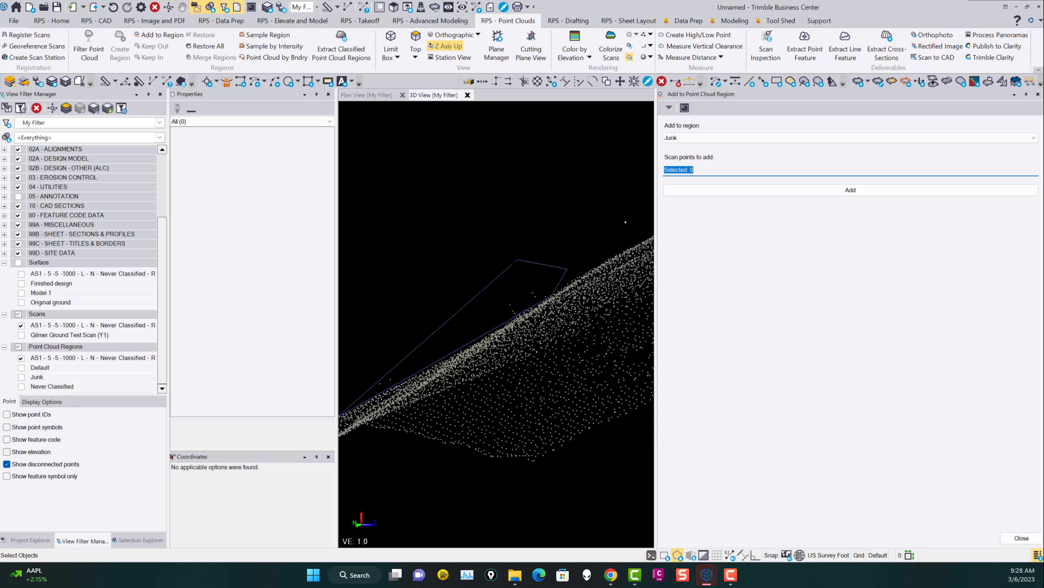
pyautogui.click(373, 315)
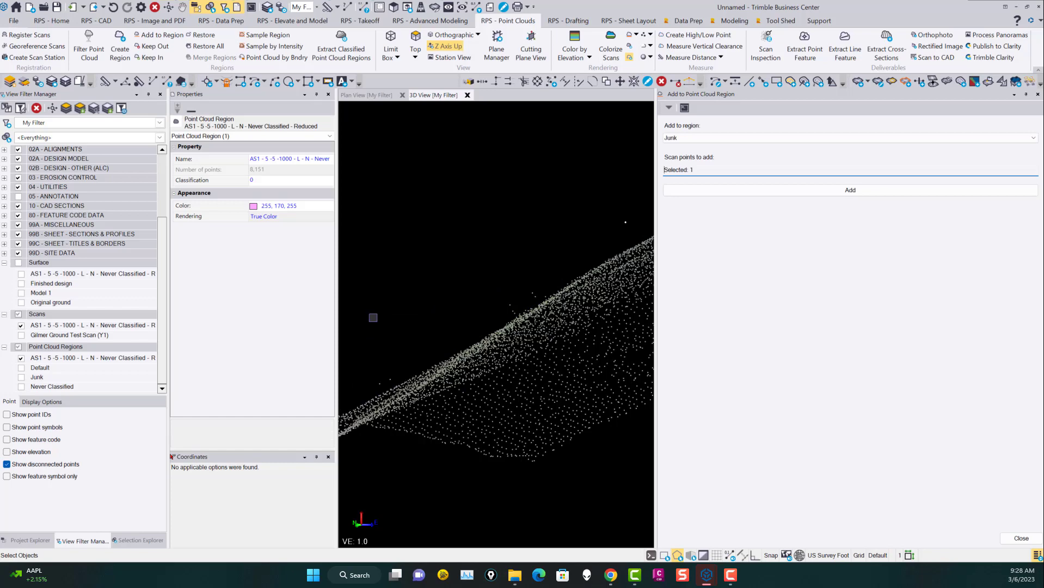
pyautogui.click(818, 190)
# - Inspect the cloud's top surface, then fence the last two high spike points into Junk
pyautogui.moveTo(545, 354); pyautogui.dragTo(444, 359, button='middle')
pyautogui.moveTo(530, 320); pyautogui.dragTo(409, 310, button='middle')
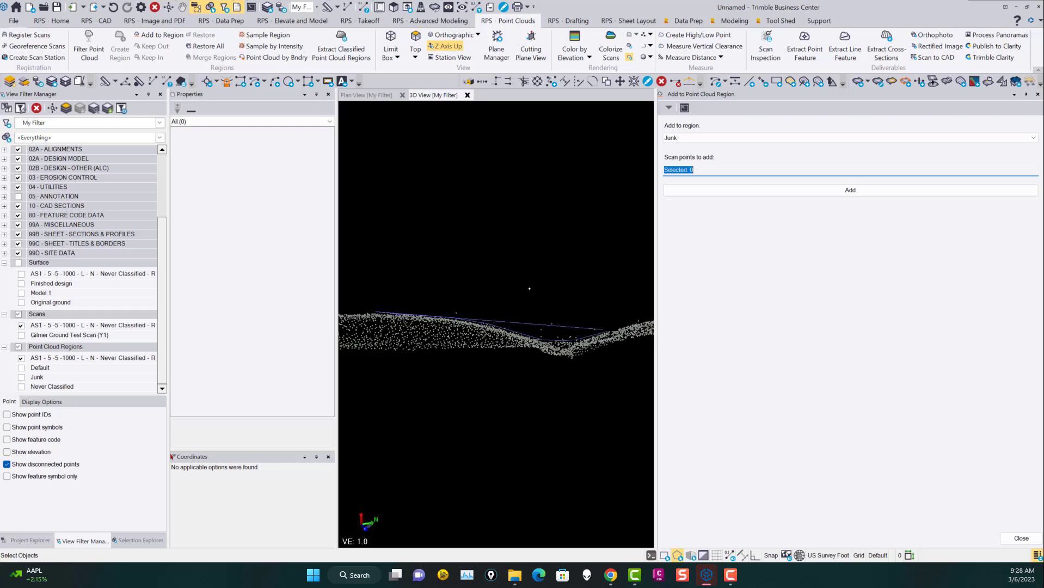
pyautogui.moveTo(601, 331); pyautogui.dragTo(522, 330, button='middle')
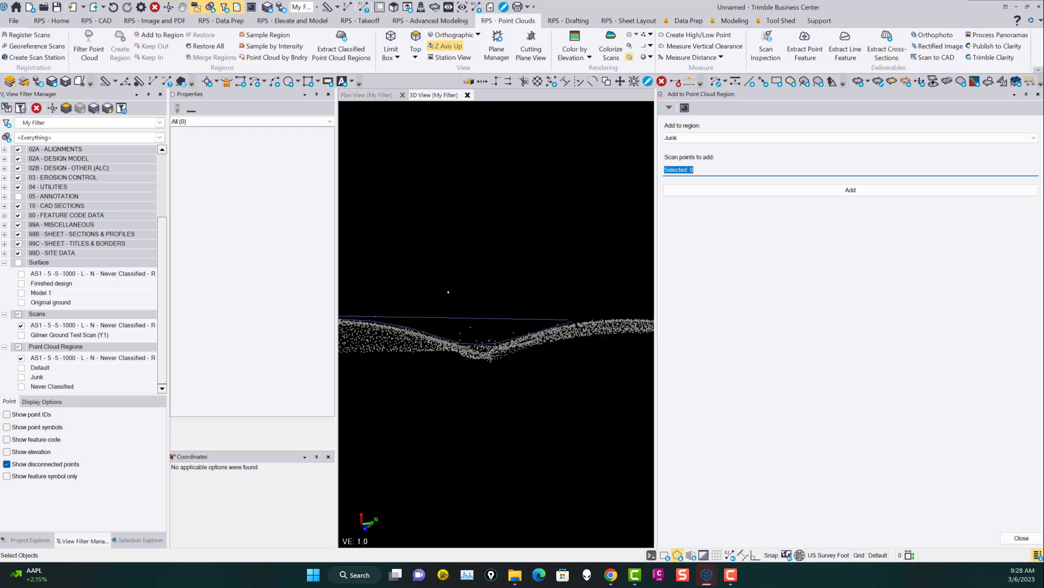
pyautogui.scroll(3, 591, 319)
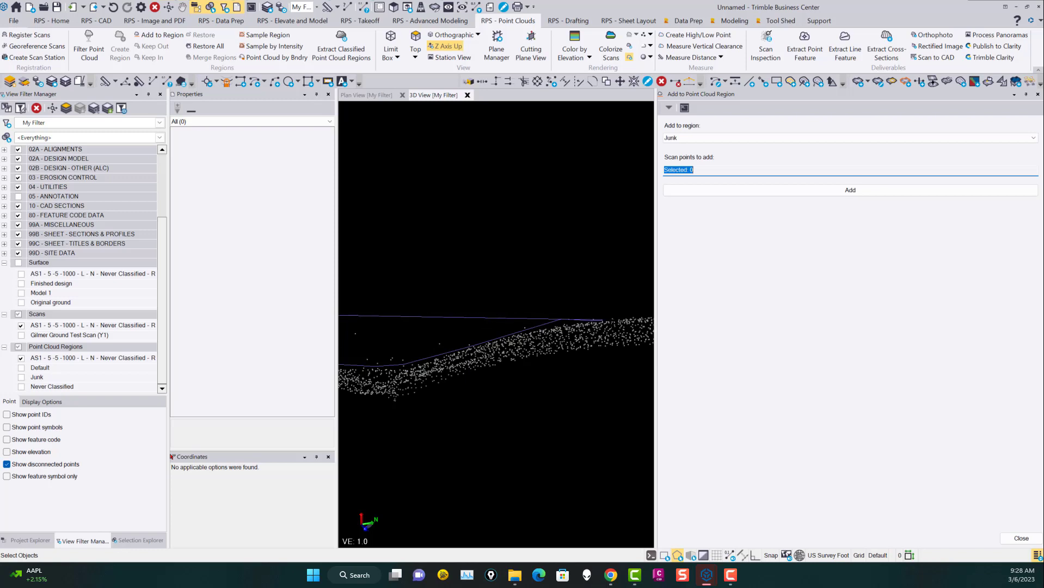
pyautogui.scroll(-3, 618, 278)
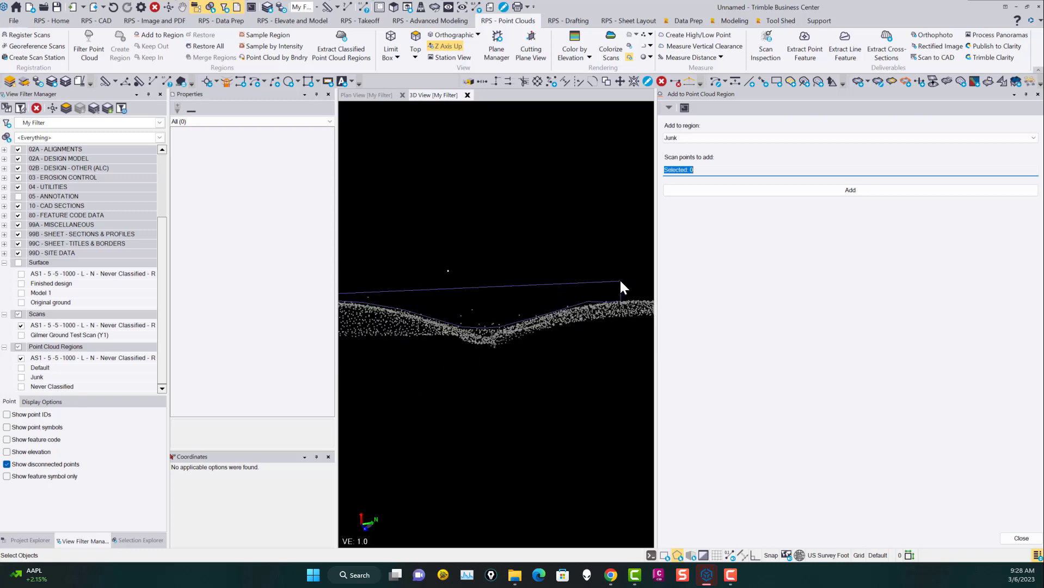
pyautogui.click(623, 234)
pyautogui.doubleClick(474, 213)
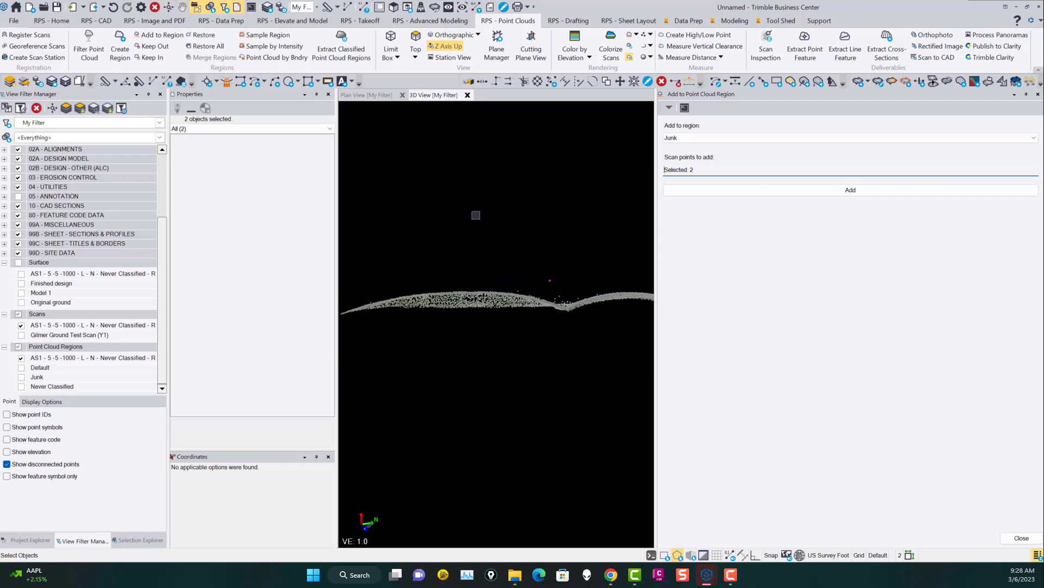
pyautogui.click(772, 190)
pyautogui.scroll(5, 559, 321)
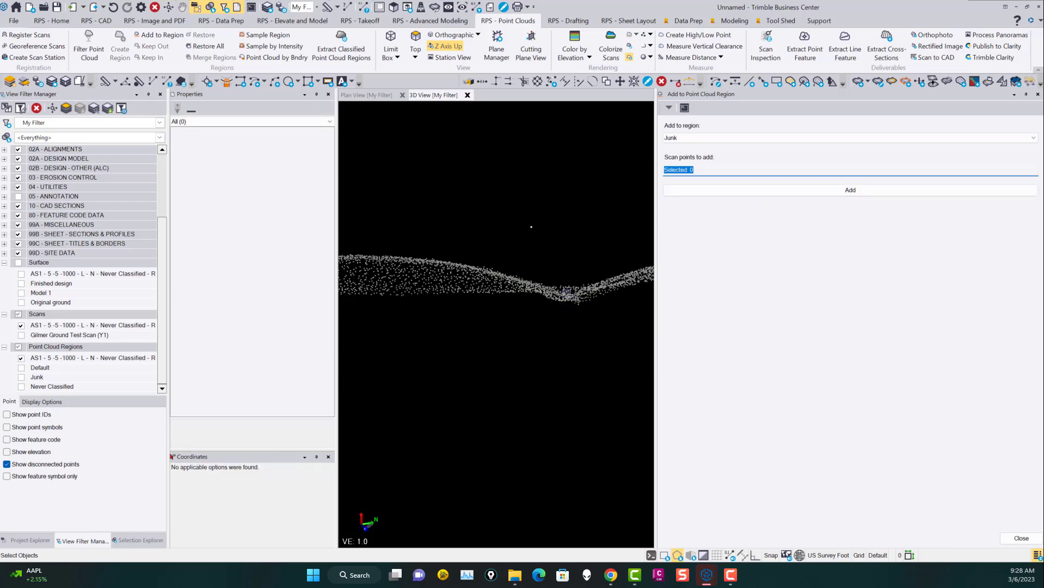
pyautogui.moveTo(555, 302); pyautogui.dragTo(492, 313, button='middle')
# - Show the 153-point Junk region and remove it from the AS1 Never Classified - Reduced surface members
pyautogui.click(21, 376)
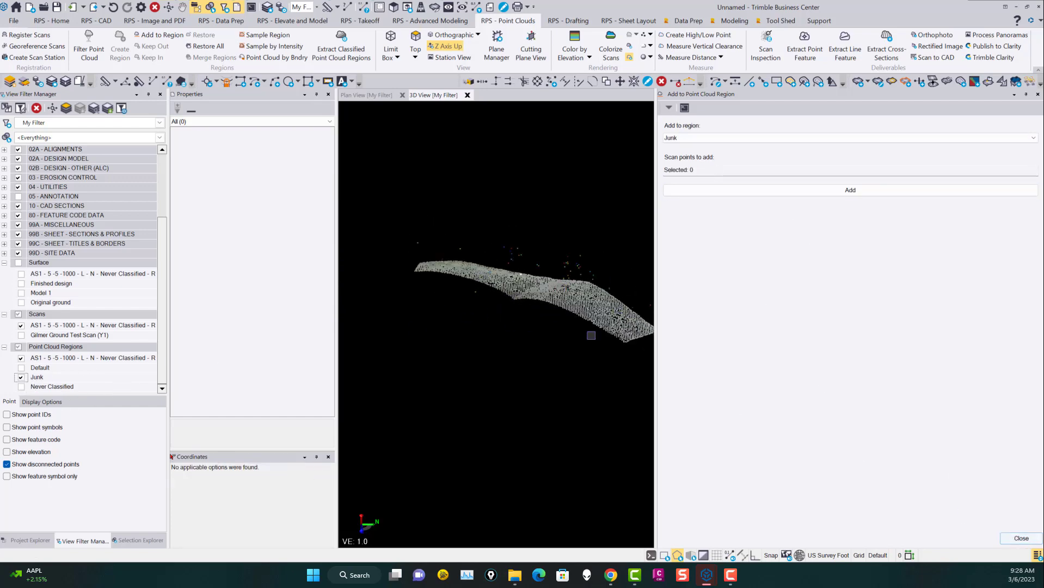
pyautogui.click(598, 257)
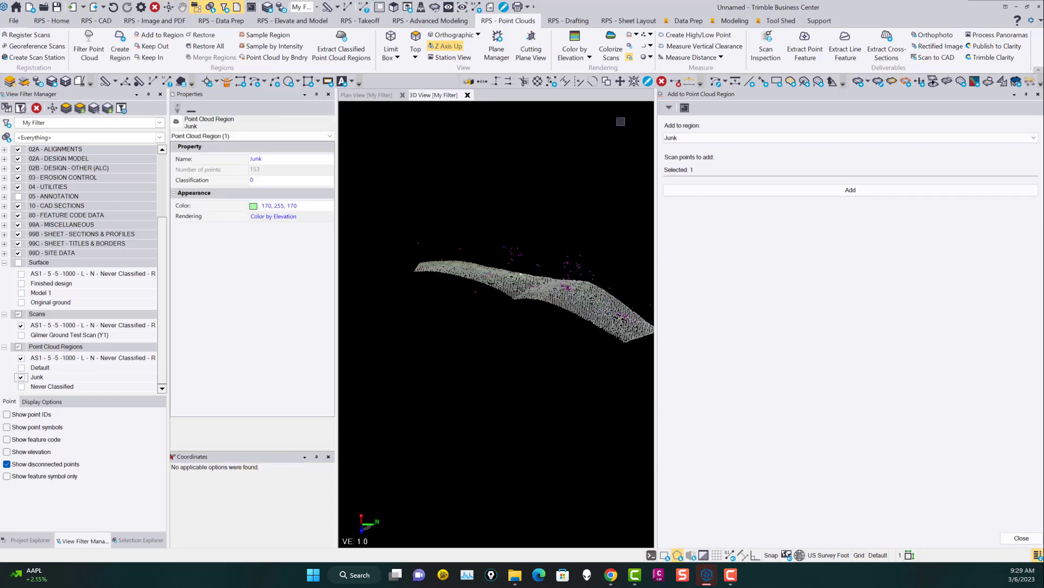
pyautogui.click(858, 82)
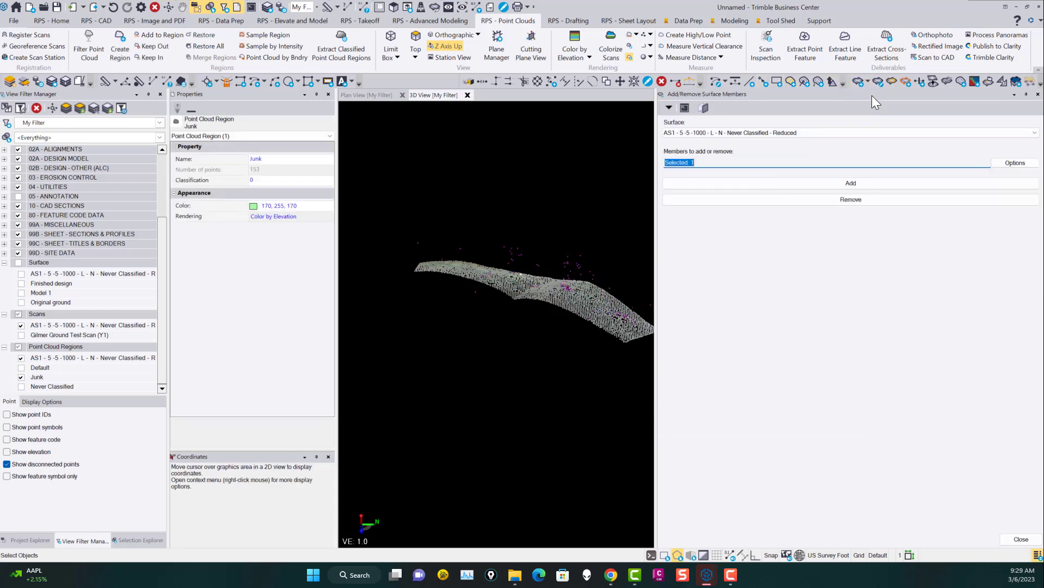
pyautogui.click(866, 198)
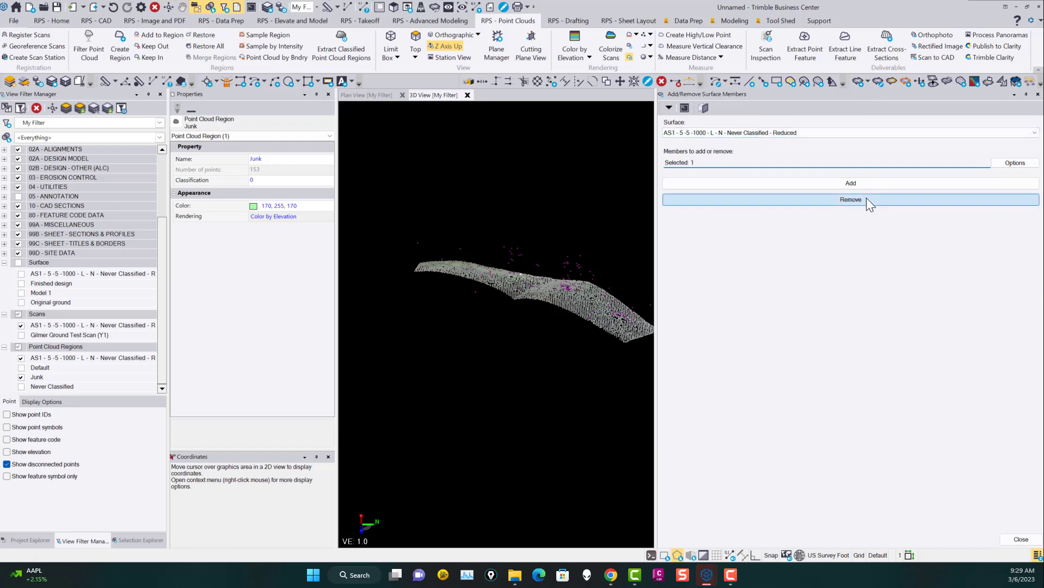
# - Turn on the ground surface and hide the Junk and remaining point cloud regions
pyautogui.click(20, 273)
pyautogui.moveTo(546, 308); pyautogui.dragTo(690, 282, button='middle')
pyautogui.click(21, 377)
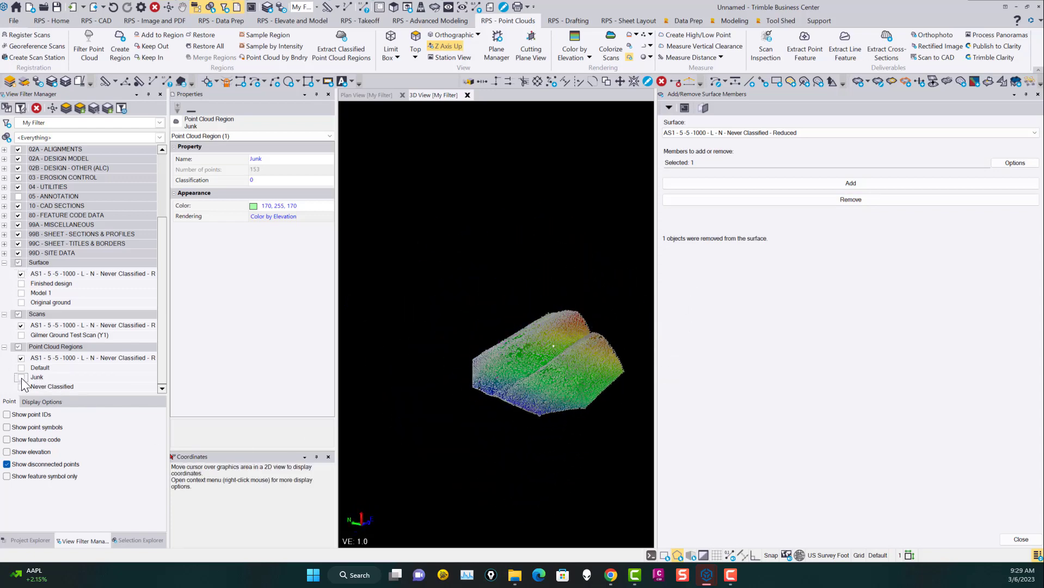
pyautogui.scroll(5, 566, 362)
pyautogui.moveTo(610, 349); pyautogui.dragTo(598, 305, button='middle')
pyautogui.press('Escape')
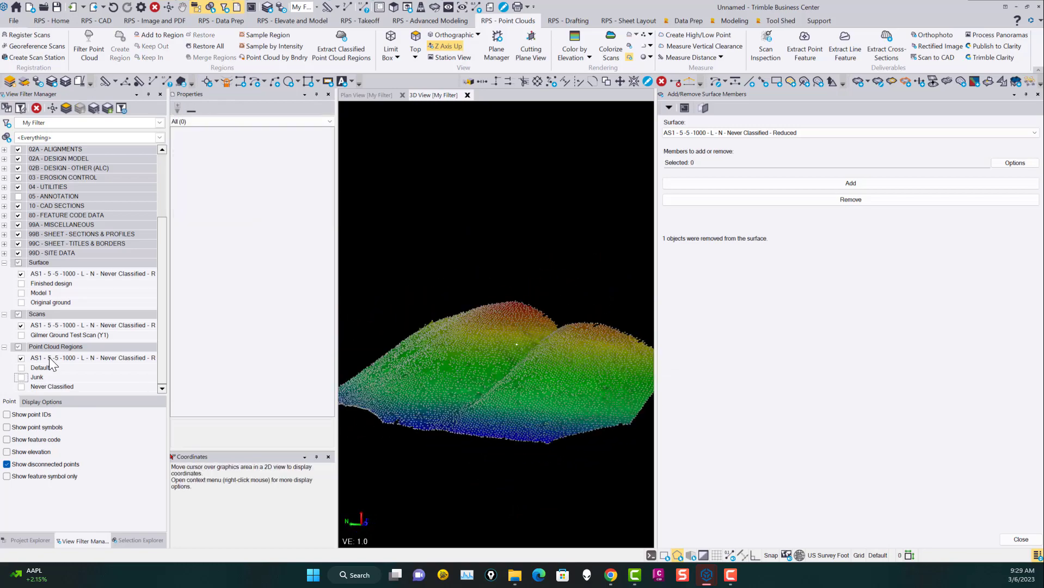
pyautogui.click(22, 358)
# - Orbit and zoom around the surface to inspect the two hills and the valley slope
pyautogui.moveTo(561, 364); pyautogui.dragTo(511, 367, button='middle')
pyautogui.scroll(8, 512, 368)
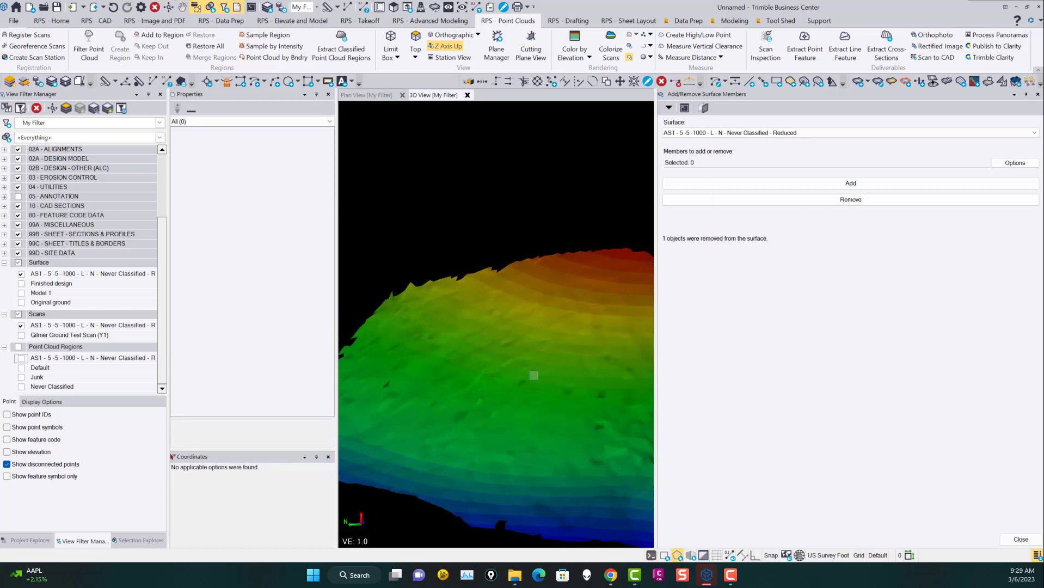
pyautogui.scroll(5, 496, 408)
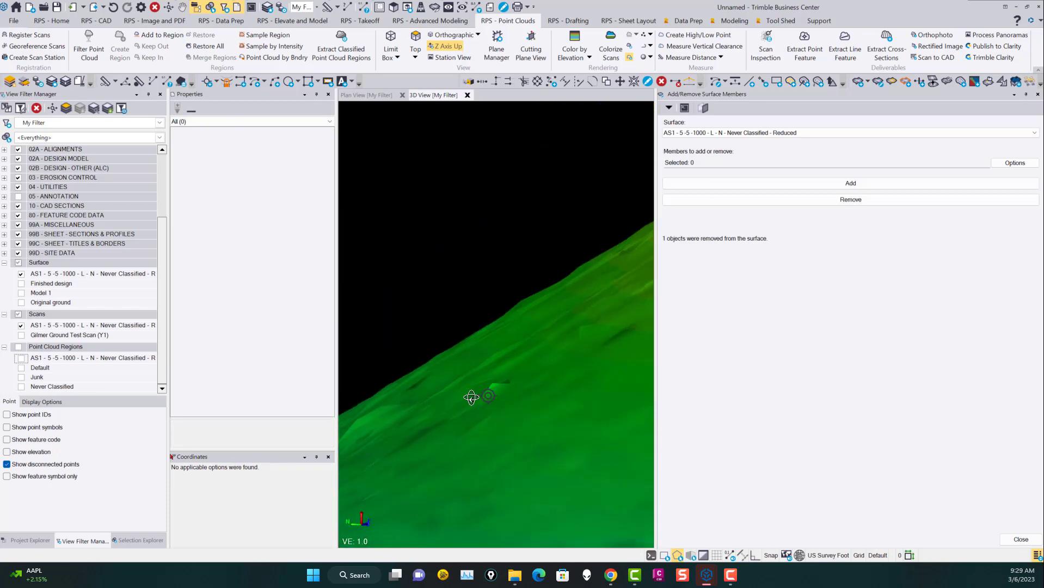
pyautogui.scroll(-8, 526, 381)
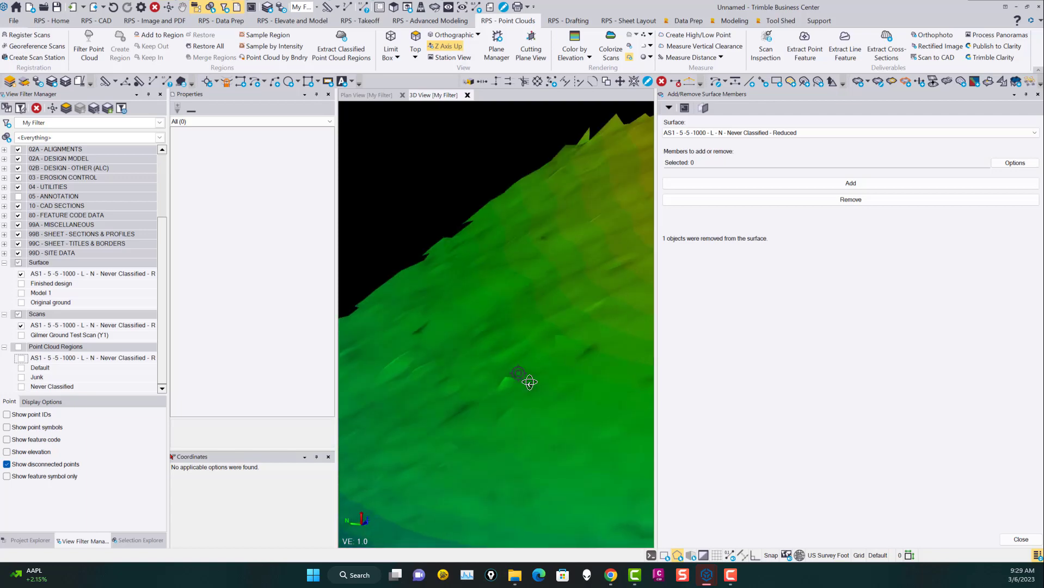
pyautogui.scroll(-10, 524, 391)
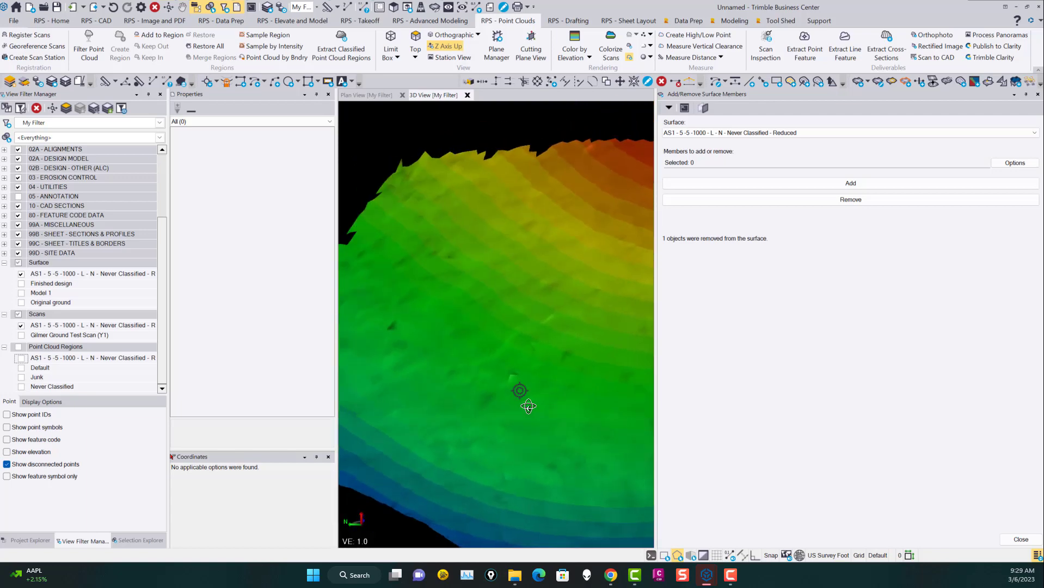
pyautogui.moveTo(455, 390)
pyautogui.mouseDown(button='middle')
pyautogui.moveTo(508, 392)
pyautogui.moveTo(496, 378)
pyautogui.moveTo(493, 387)
pyautogui.mouseUp(button='middle')
pyautogui.moveTo(447, 433)
pyautogui.mouseDown(button='middle')
pyautogui.moveTo(401, 438)
pyautogui.moveTo(455, 447)
pyautogui.moveTo(497, 438)
pyautogui.moveTo(457, 441)
pyautogui.moveTo(500, 412)
pyautogui.moveTo(493, 409)
pyautogui.mouseUp(button='middle')
pyautogui.scroll(-5, 450, 444)
pyautogui.scroll(-4, 457, 441)
pyautogui.scroll(3, 481, 405)
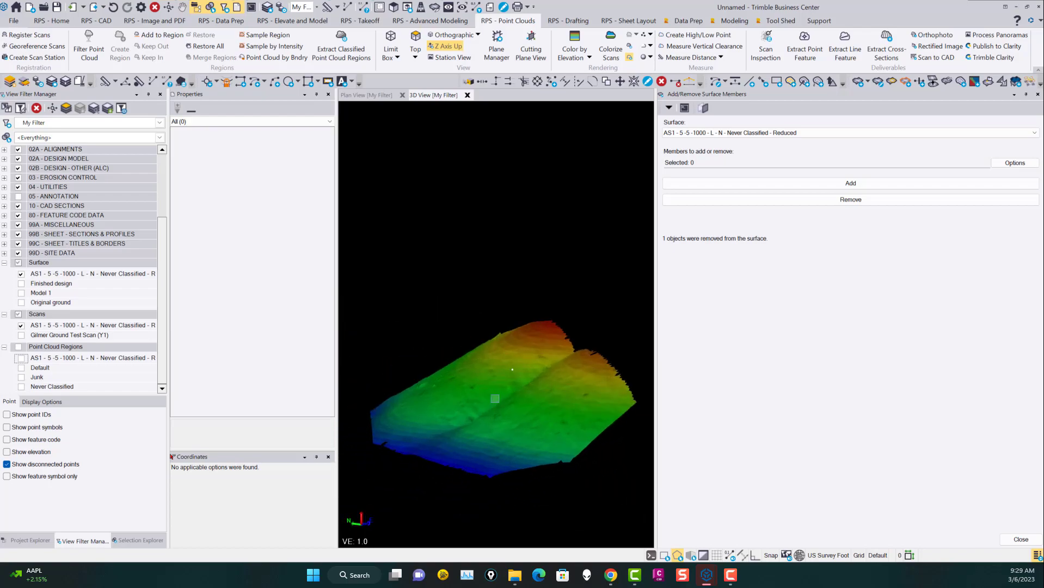
# - Set the AS1 Never Classified - Reduced surface's maximum edge length to 20
pyautogui.click(500, 391)
pyautogui.scroll(5, 506, 413)
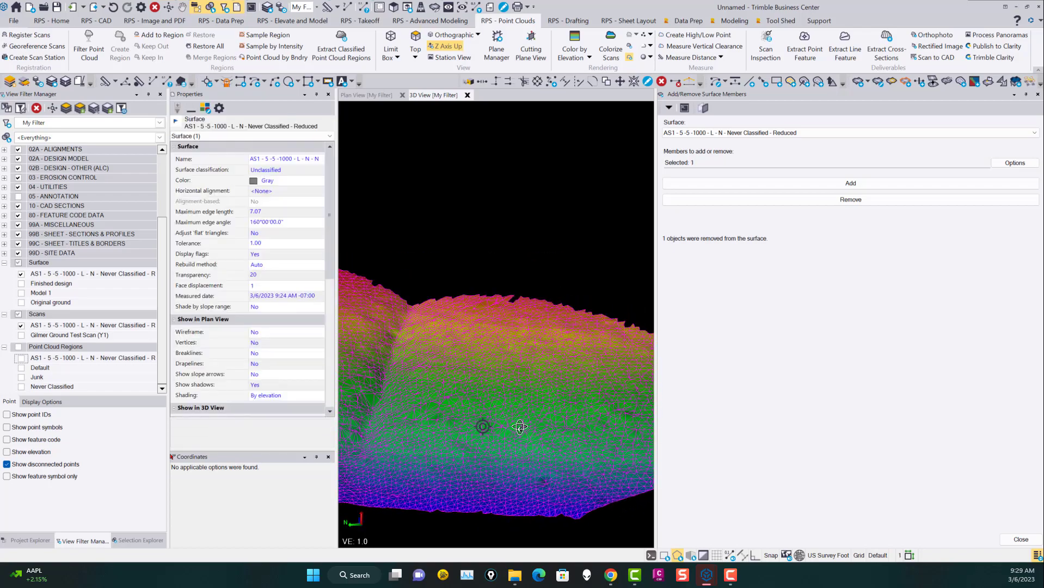
pyautogui.scroll(-5, 515, 430)
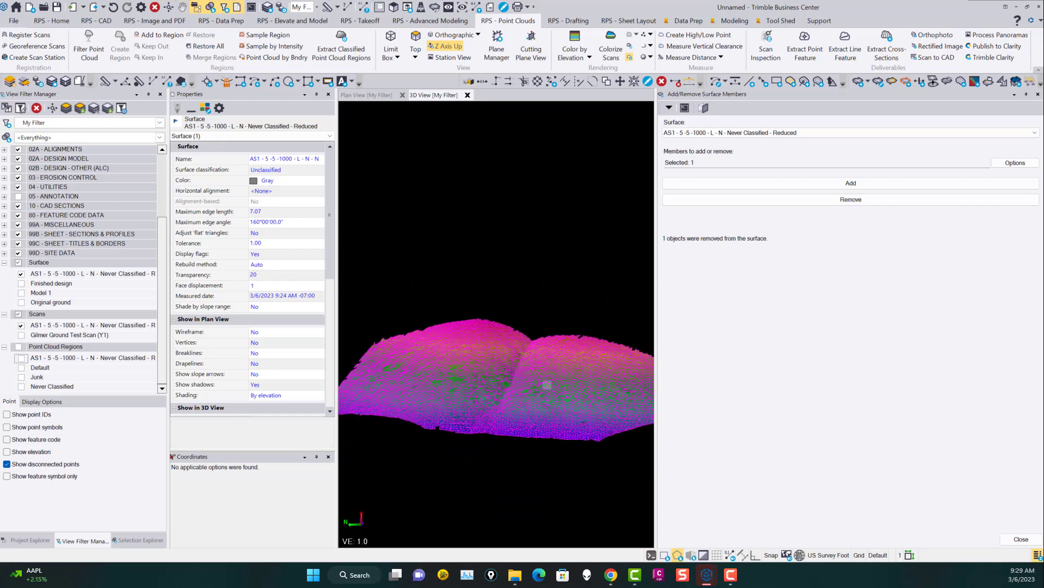
pyautogui.scroll(5, 502, 405)
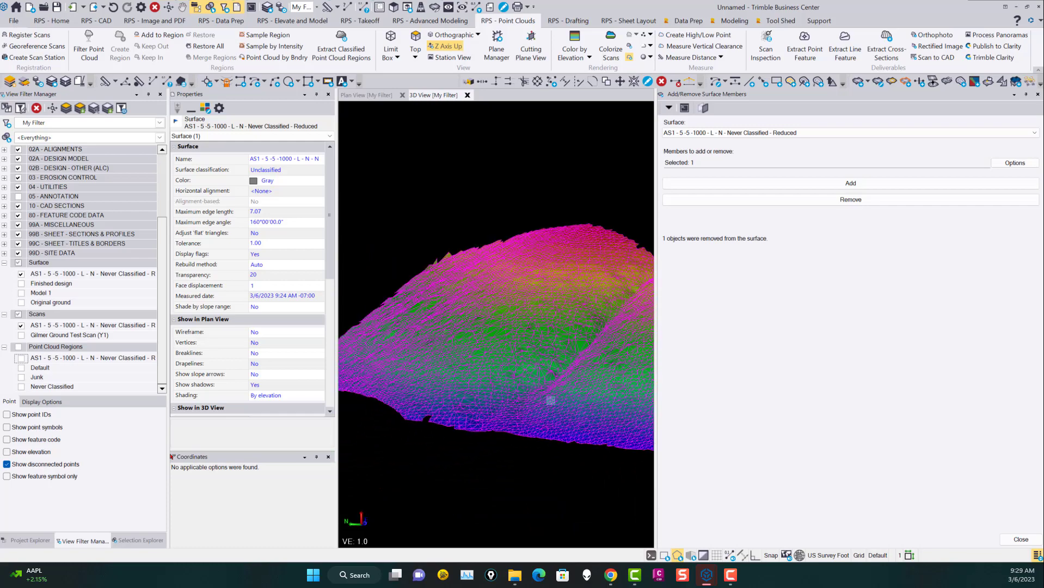
pyautogui.press('Escape')
pyautogui.click(493, 374)
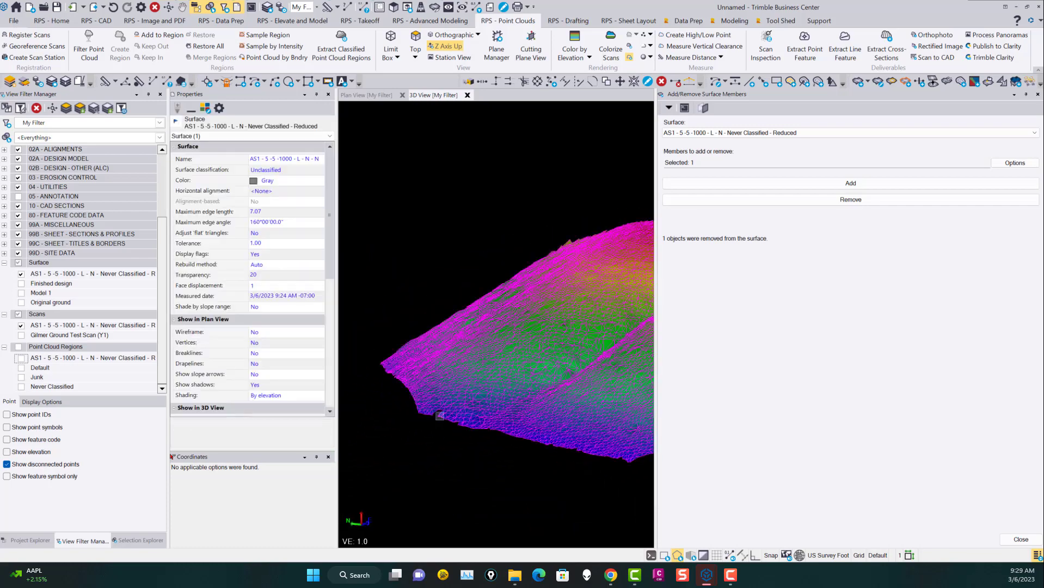
pyautogui.click(263, 211)
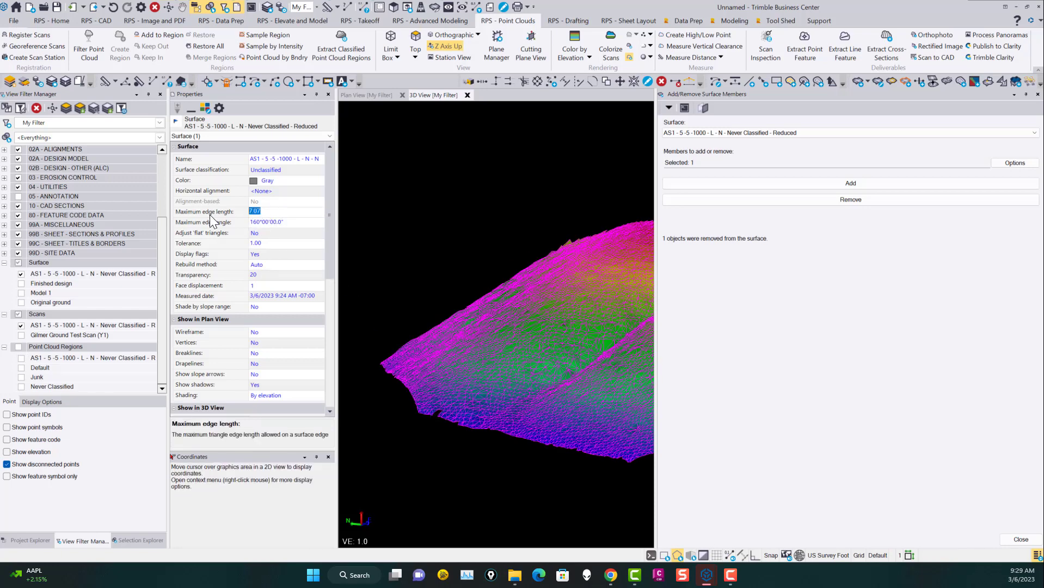
pyautogui.write('20')
pyautogui.press('Return')
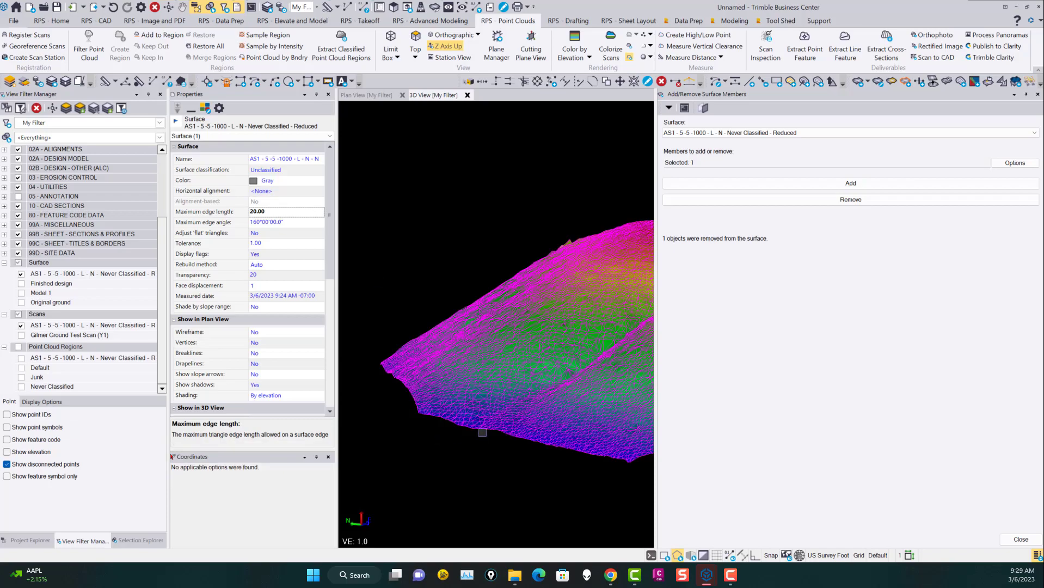
# - Orbit from top-down to low oblique views to check the rebuilt two-hill surface
pyautogui.moveTo(485, 423)
pyautogui.mouseDown()
pyautogui.moveTo(531, 435)
pyautogui.moveTo(497, 415)
pyautogui.moveTo(506, 405)
pyautogui.moveTo(484, 407)
pyautogui.mouseUp()
pyautogui.scroll(10, 557, 390)
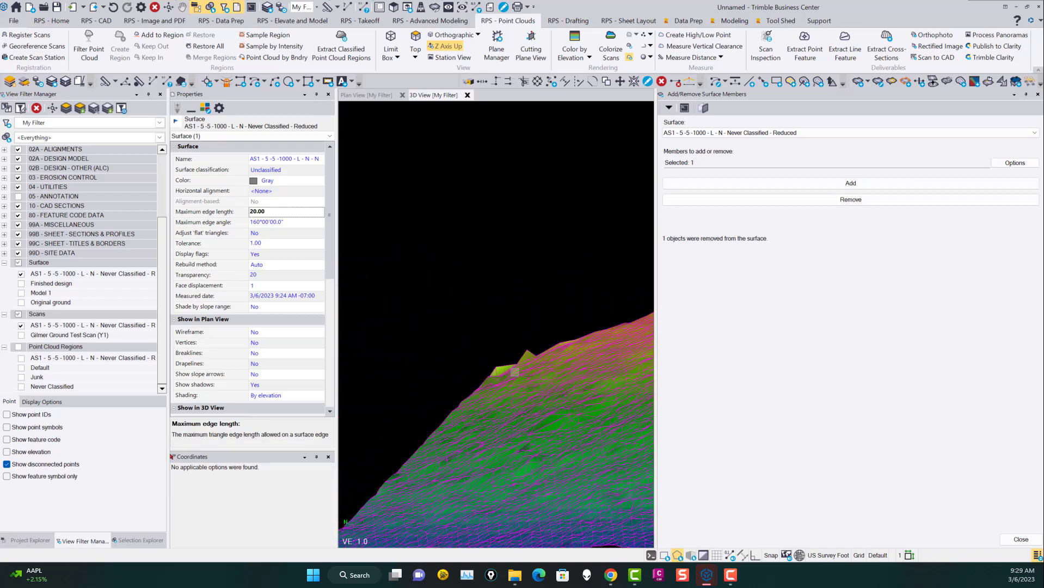
pyautogui.moveTo(556, 390); pyautogui.dragTo(550, 419)
pyautogui.scroll(-5, 551, 419)
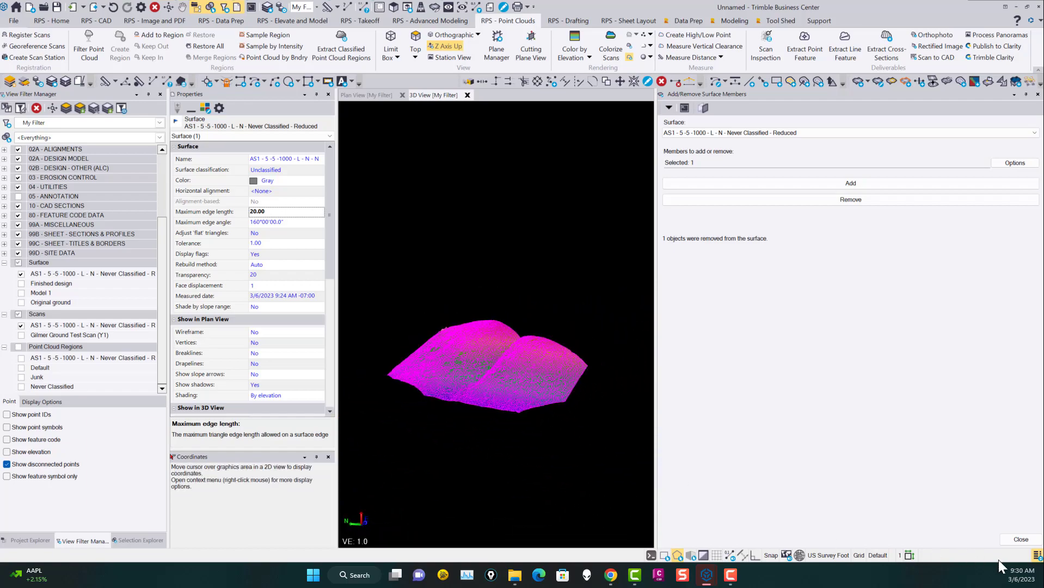
# - Close the surface members and point cloud region panes
pyautogui.click(1021, 538)
pyautogui.click(1021, 539)
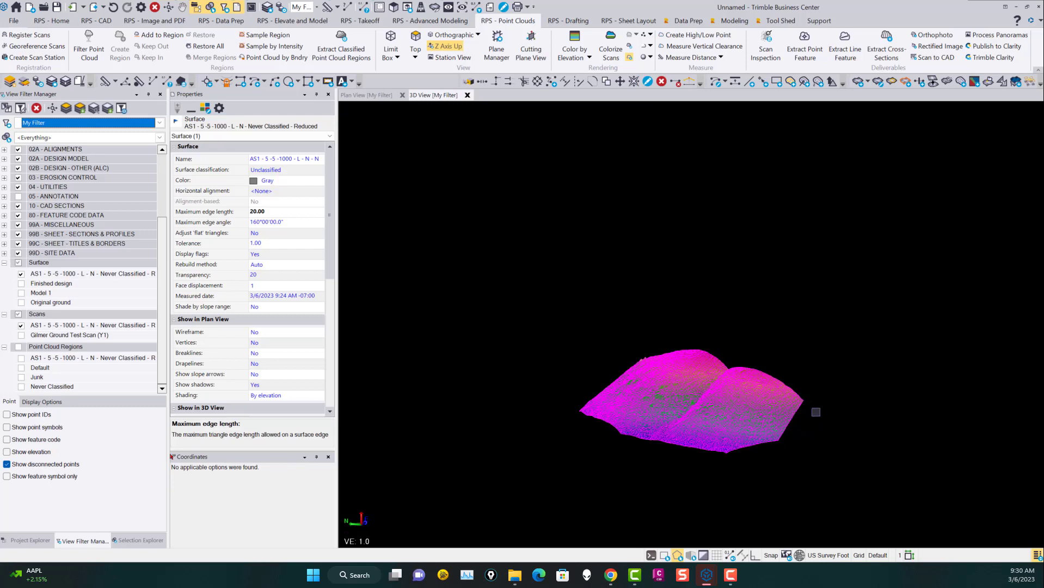
pyautogui.moveTo(815, 412); pyautogui.dragTo(783, 361, button='middle')
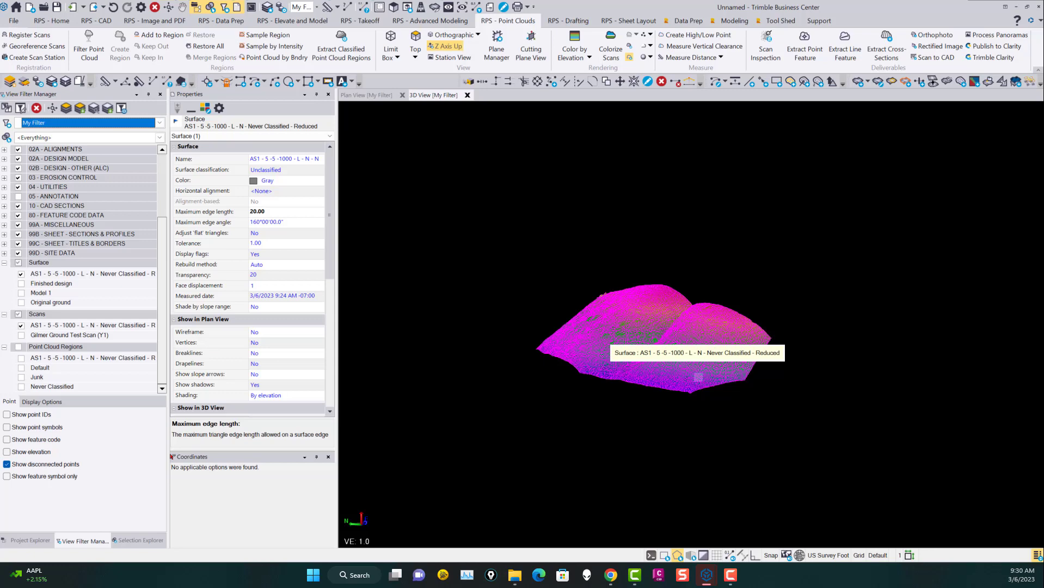
# - Orbit and zoom the cleaned surface, then deselect it to see its elevation shading
pyautogui.moveTo(690, 383)
pyautogui.mouseDown(button='middle')
pyautogui.moveTo(695, 372)
pyautogui.moveTo(681, 376)
pyautogui.mouseUp(button='middle')
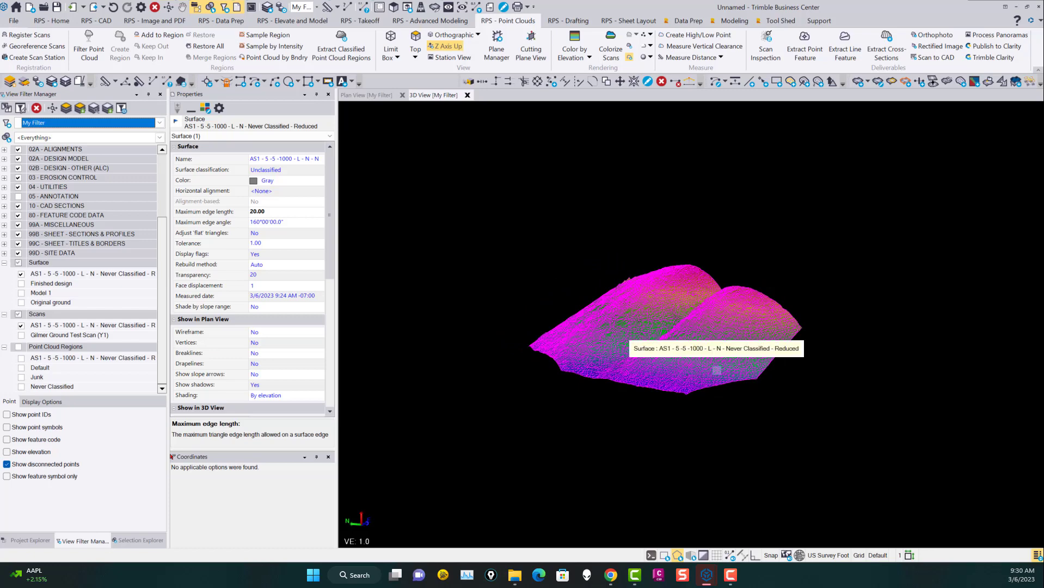
pyautogui.scroll(5, 631, 307)
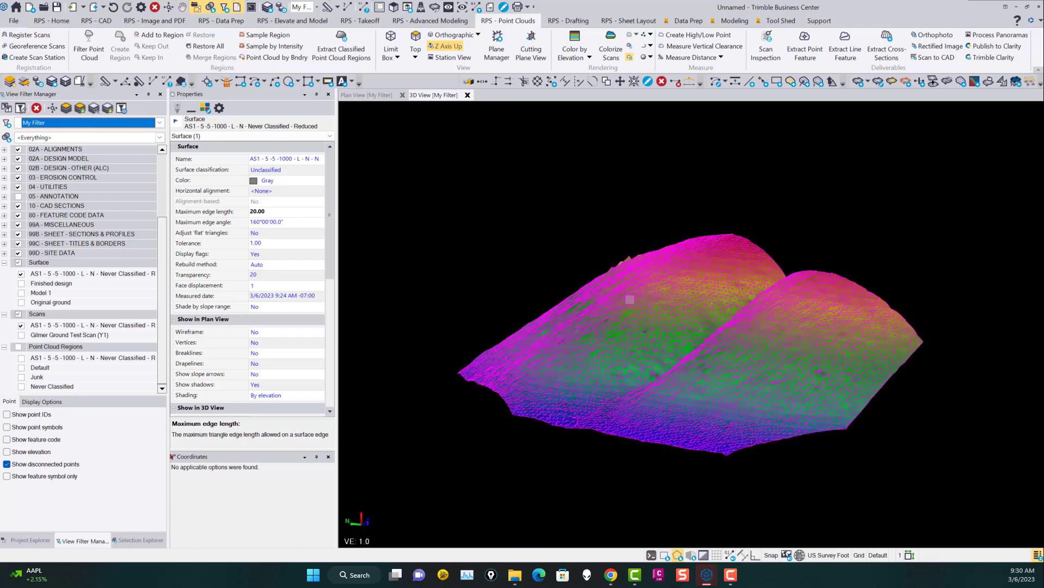
pyautogui.moveTo(766, 345)
pyautogui.mouseDown()
pyautogui.moveTo(785, 353)
pyautogui.moveTo(772, 352)
pyautogui.mouseUp()
pyautogui.scroll(-3, 644, 362)
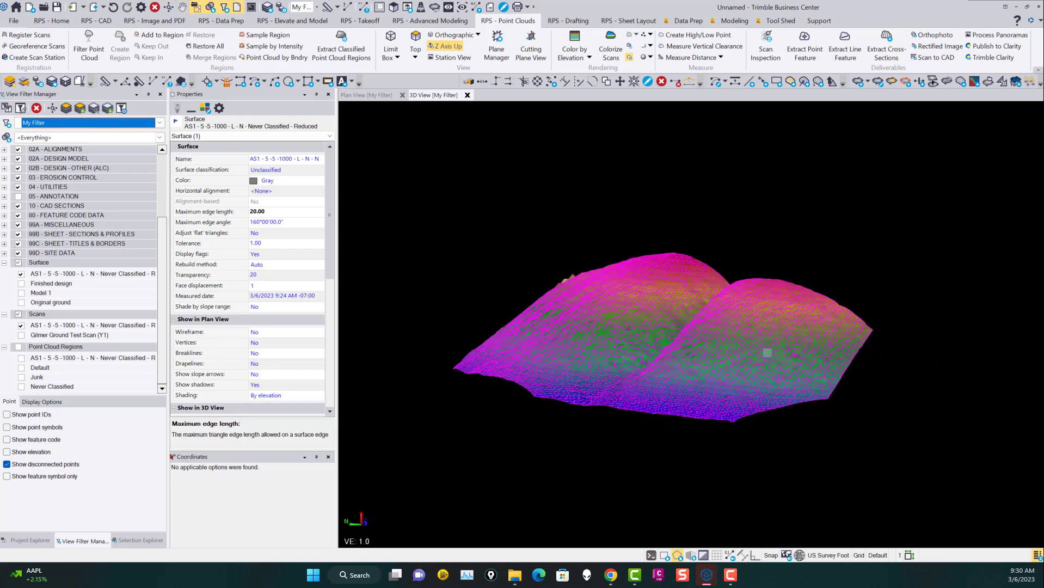
pyautogui.moveTo(764, 354); pyautogui.dragTo(759, 354)
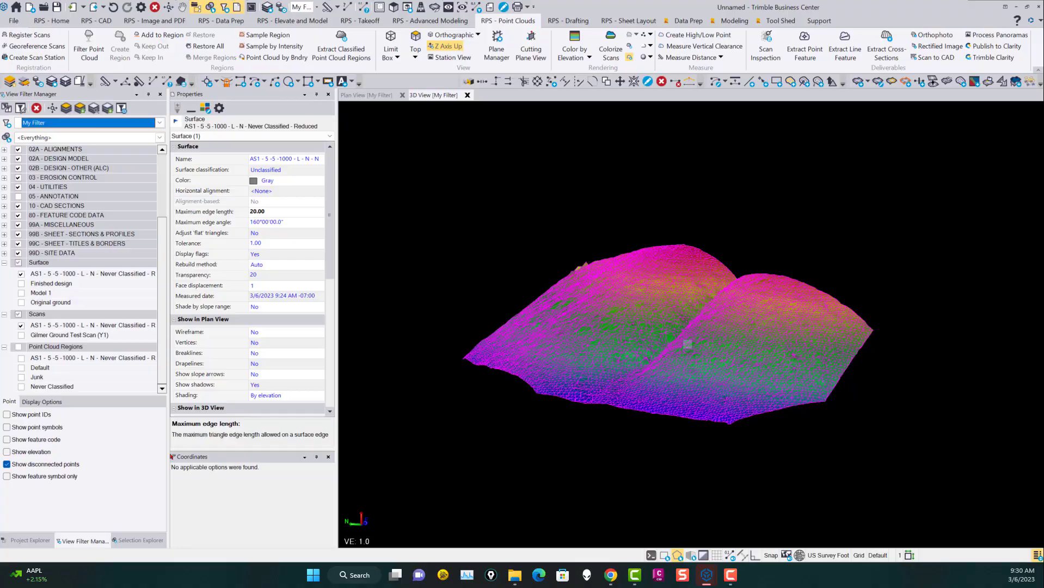
pyautogui.moveTo(648, 350); pyautogui.dragTo(710, 341)
pyautogui.scroll(5, 676, 357)
pyautogui.scroll(-5, 676, 357)
pyautogui.scroll(-6, 710, 341)
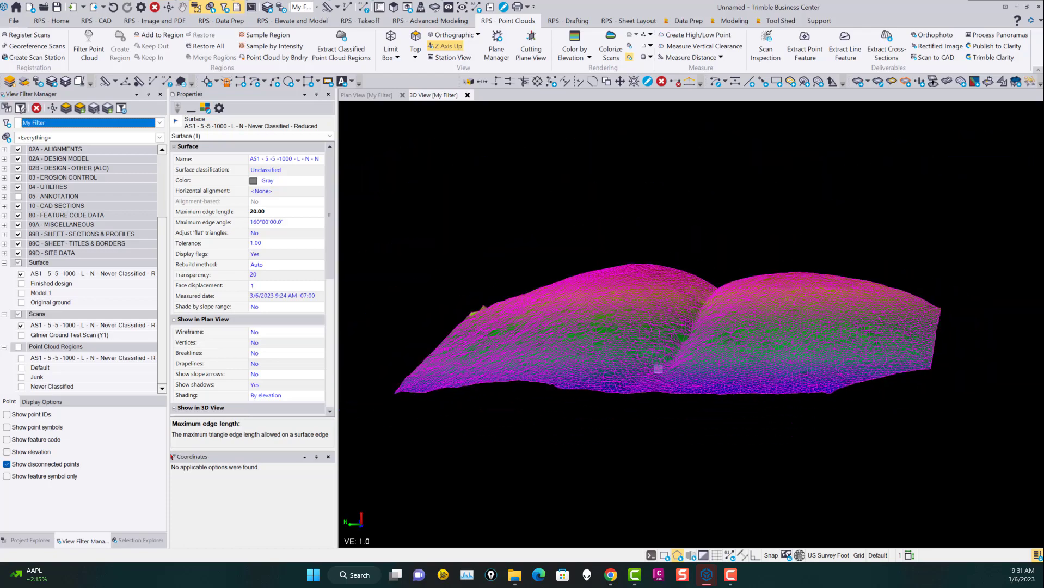
pyautogui.press('Escape')
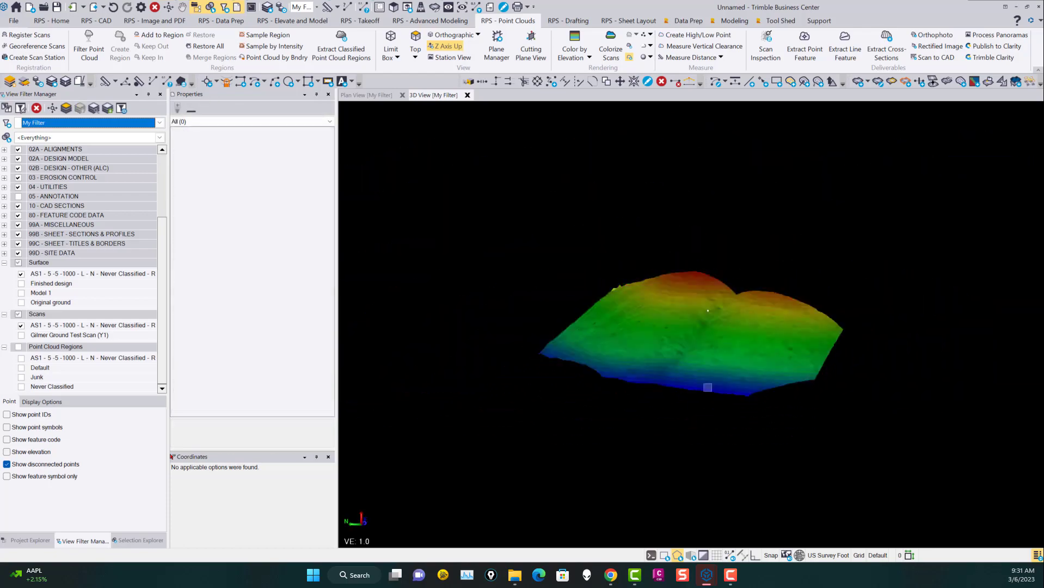